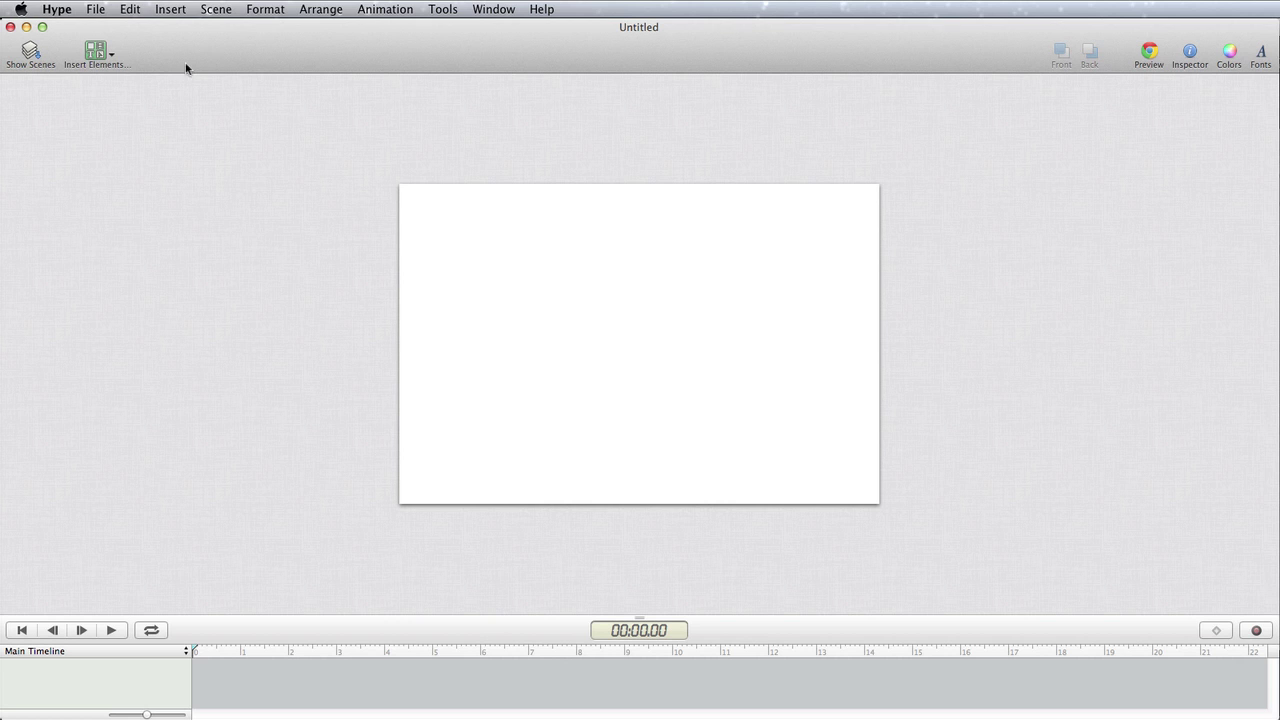
# Add three more scenes so the document has four in total.
pyautogui.click(27, 53)
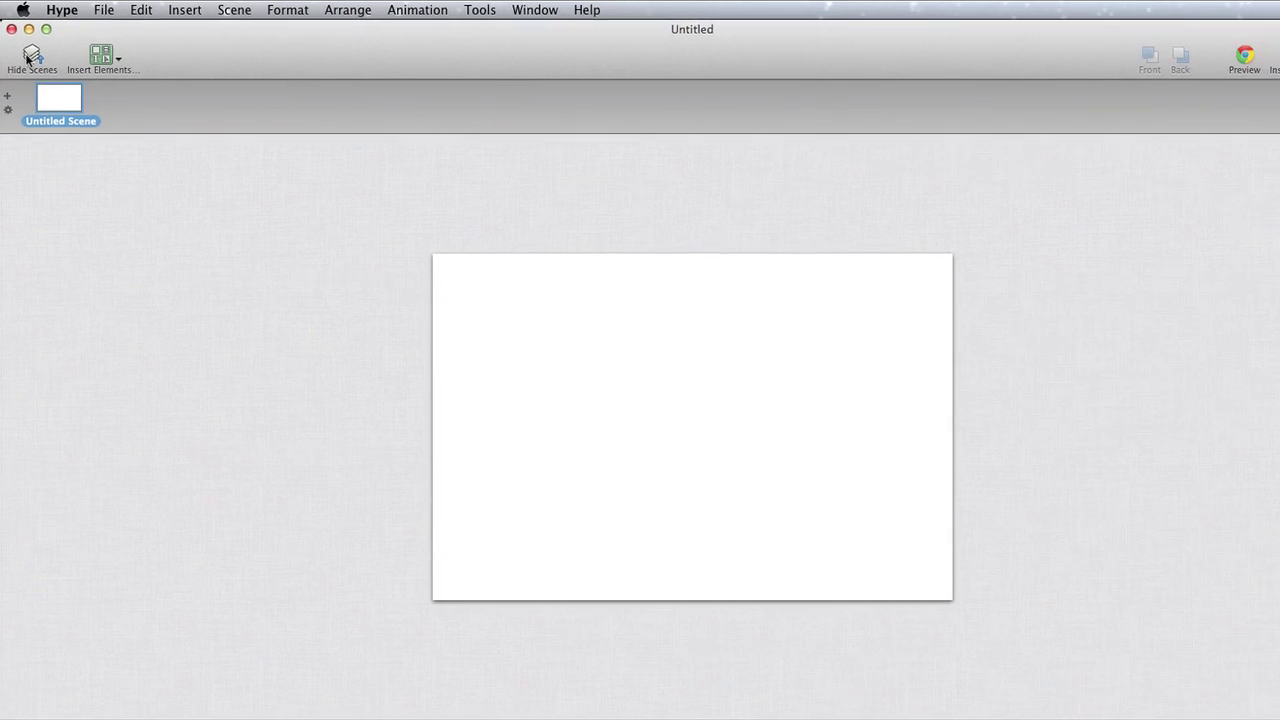
pyautogui.click(4, 90)
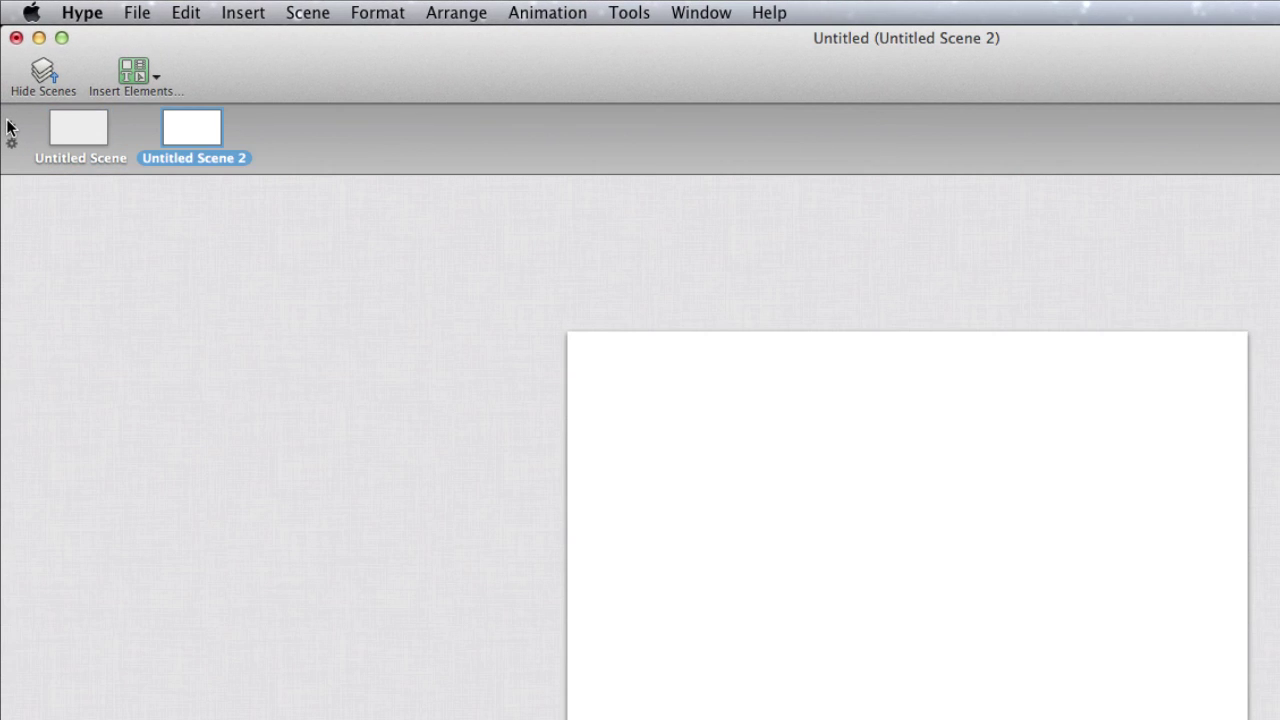
pyautogui.click(8, 125)
pyautogui.click(8, 125)
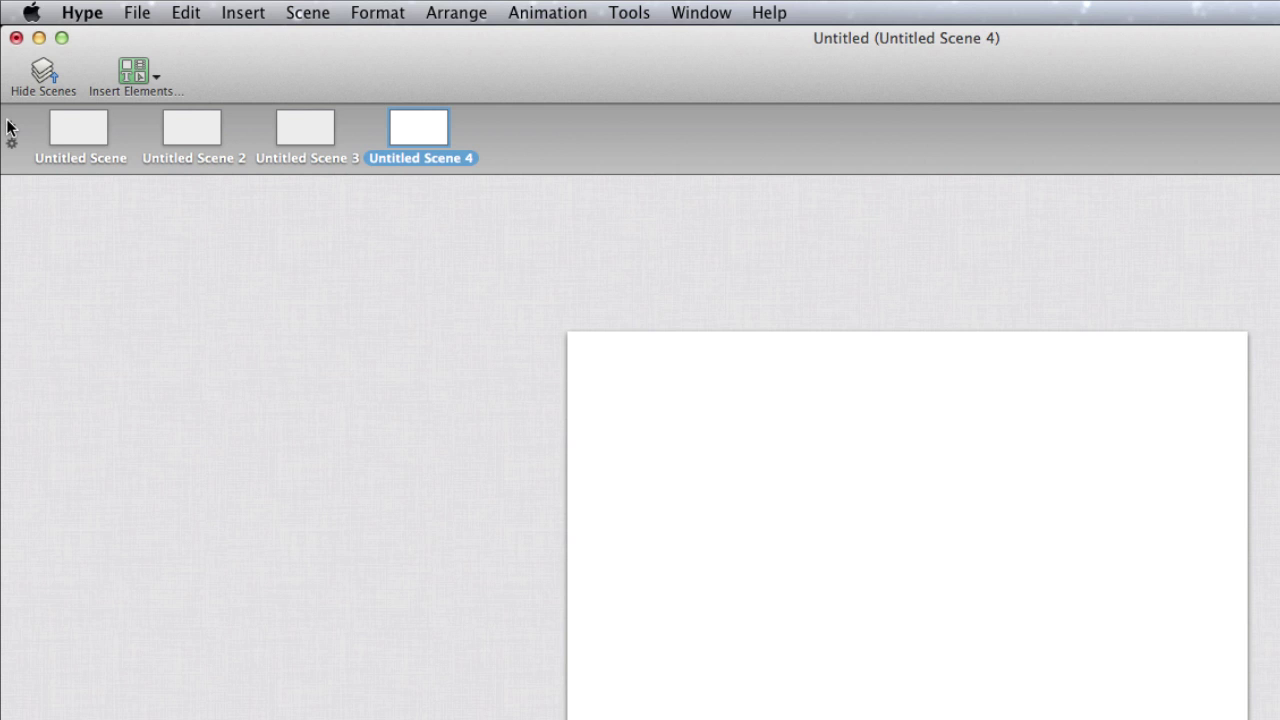
# Rename the first two scenes 'one' and 'two'.
pyautogui.click(66, 128)
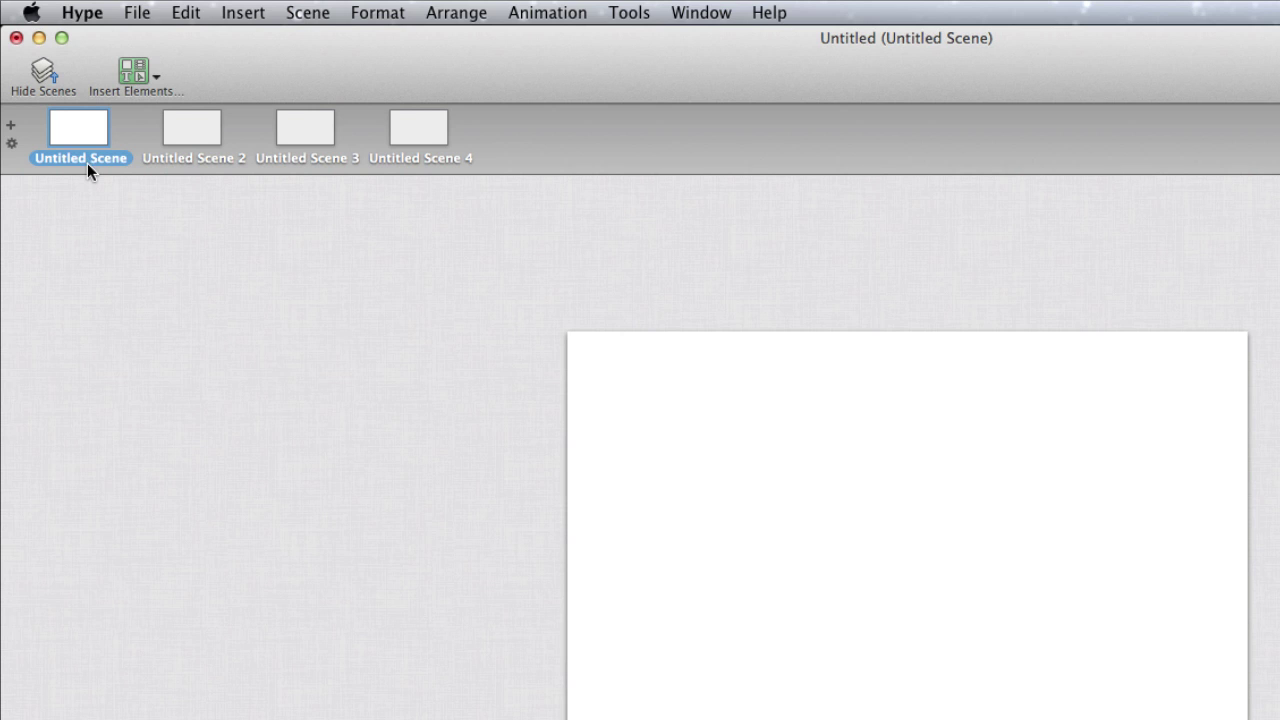
pyautogui.doubleClick(87, 158)
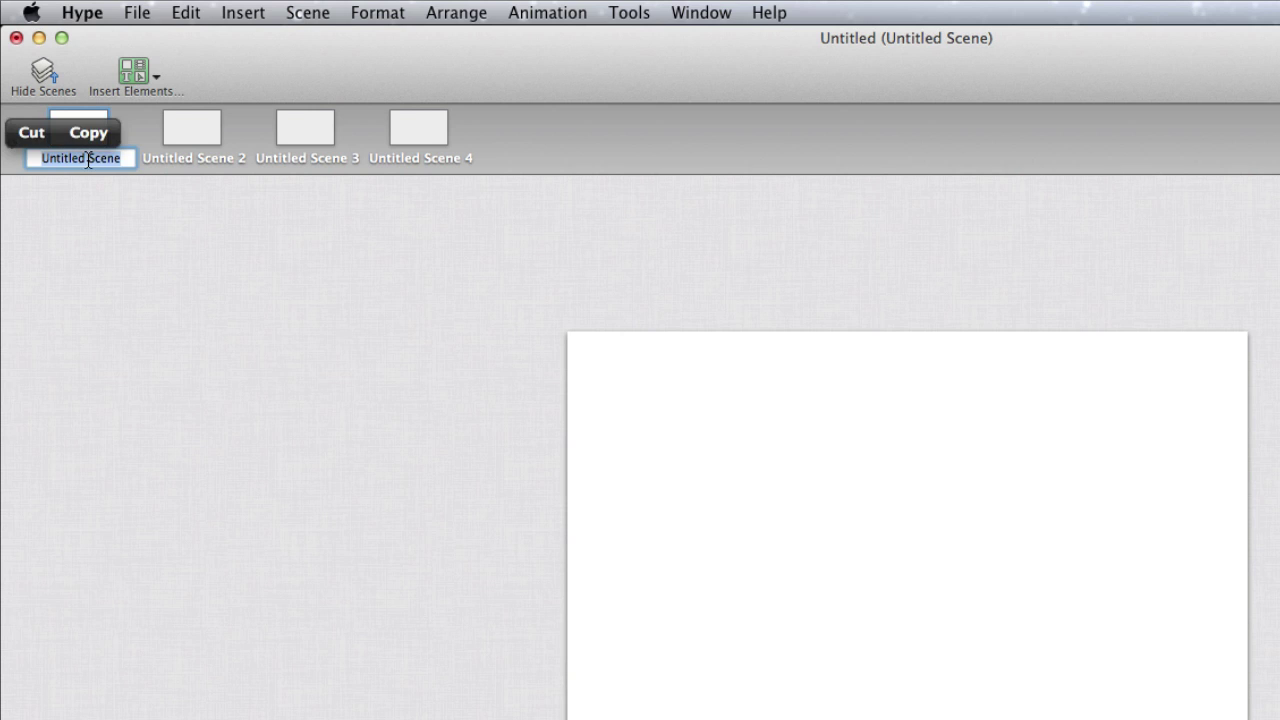
pyautogui.write('one')
pyautogui.press('Return')
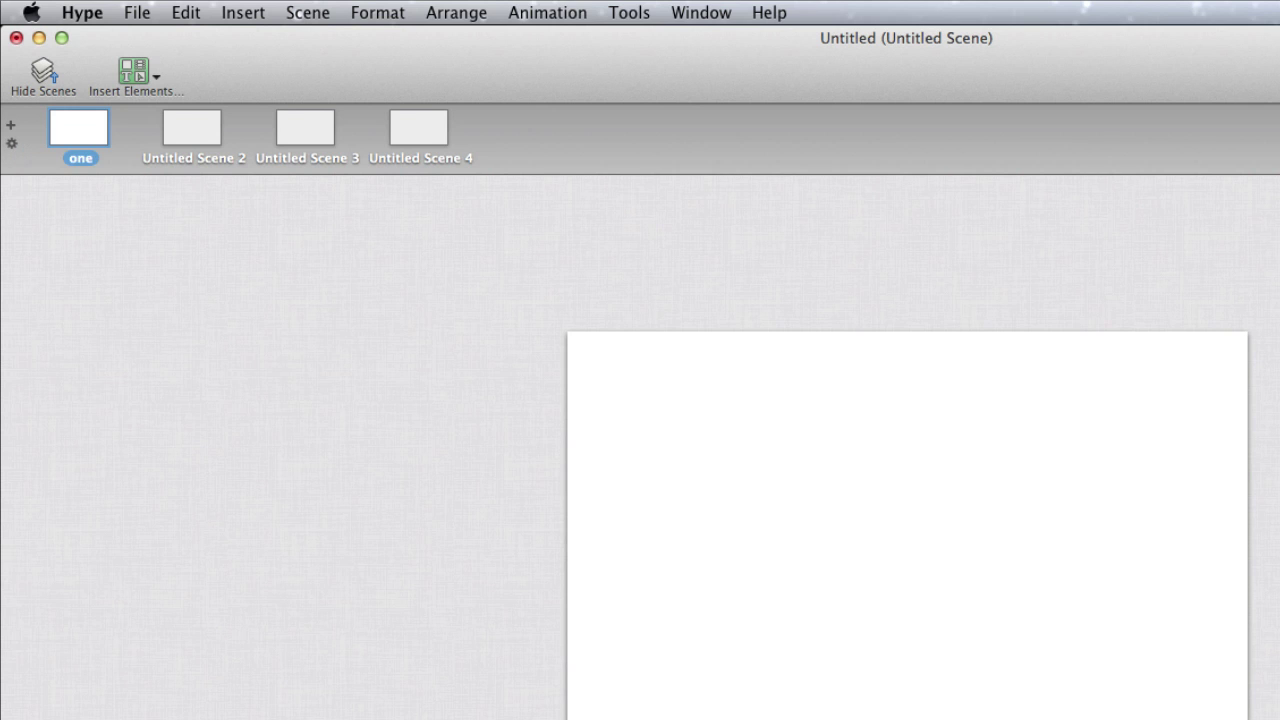
pyautogui.click(199, 150)
pyautogui.doubleClick(199, 157)
pyautogui.write('teo')
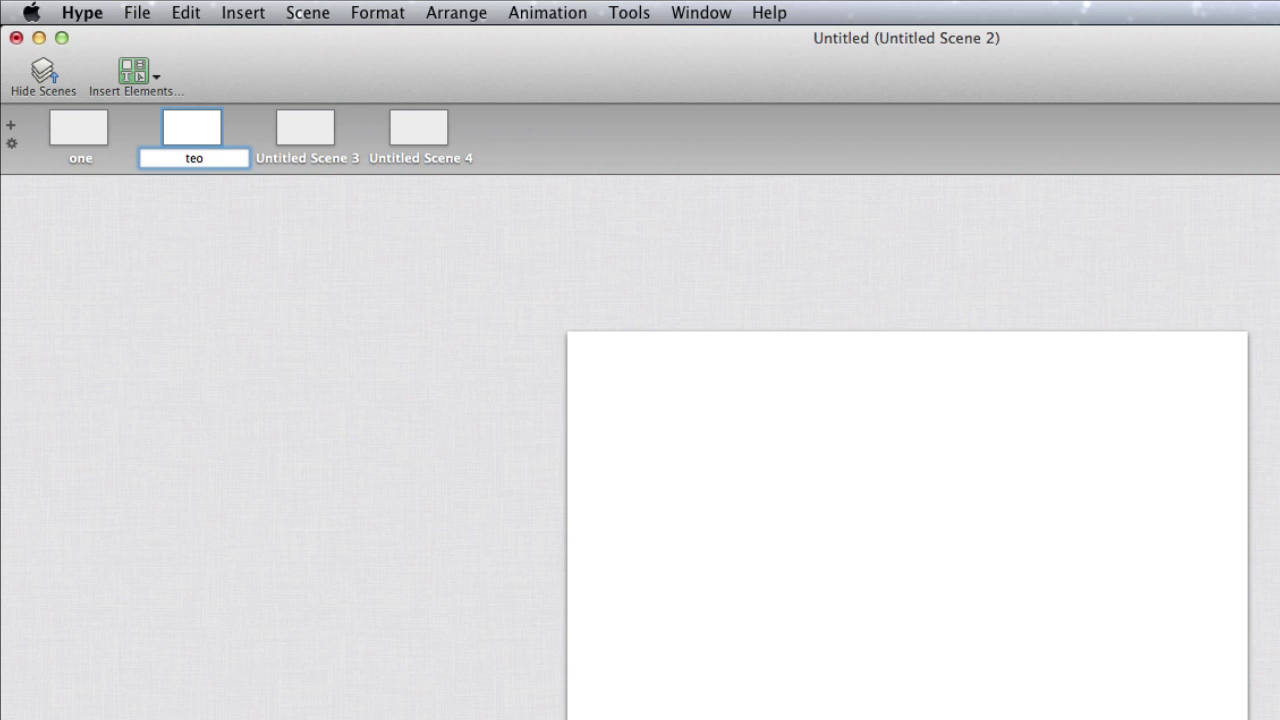
pyautogui.write('o')
pyautogui.press('Return')
# Rename the third and fourth scenes 'three' and 'four'.
pyautogui.doubleClick(301, 157)
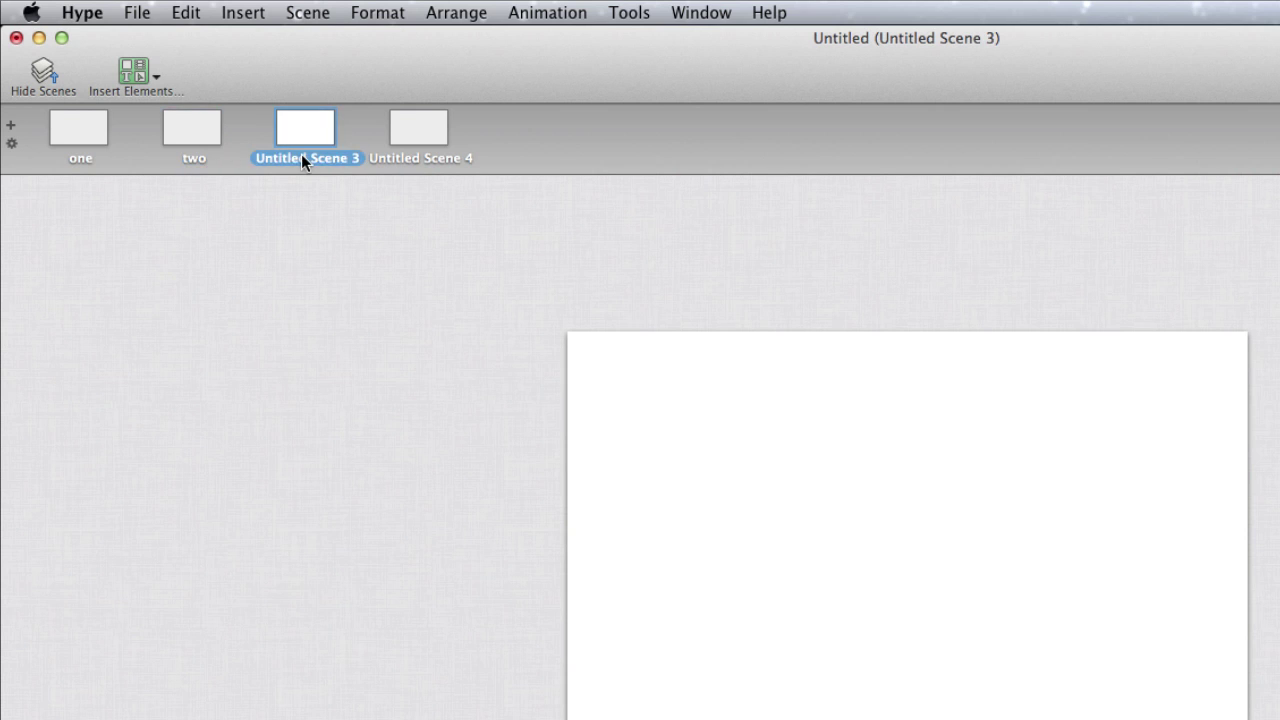
pyautogui.write('three')
pyautogui.press('Return')
pyautogui.doubleClick(415, 158)
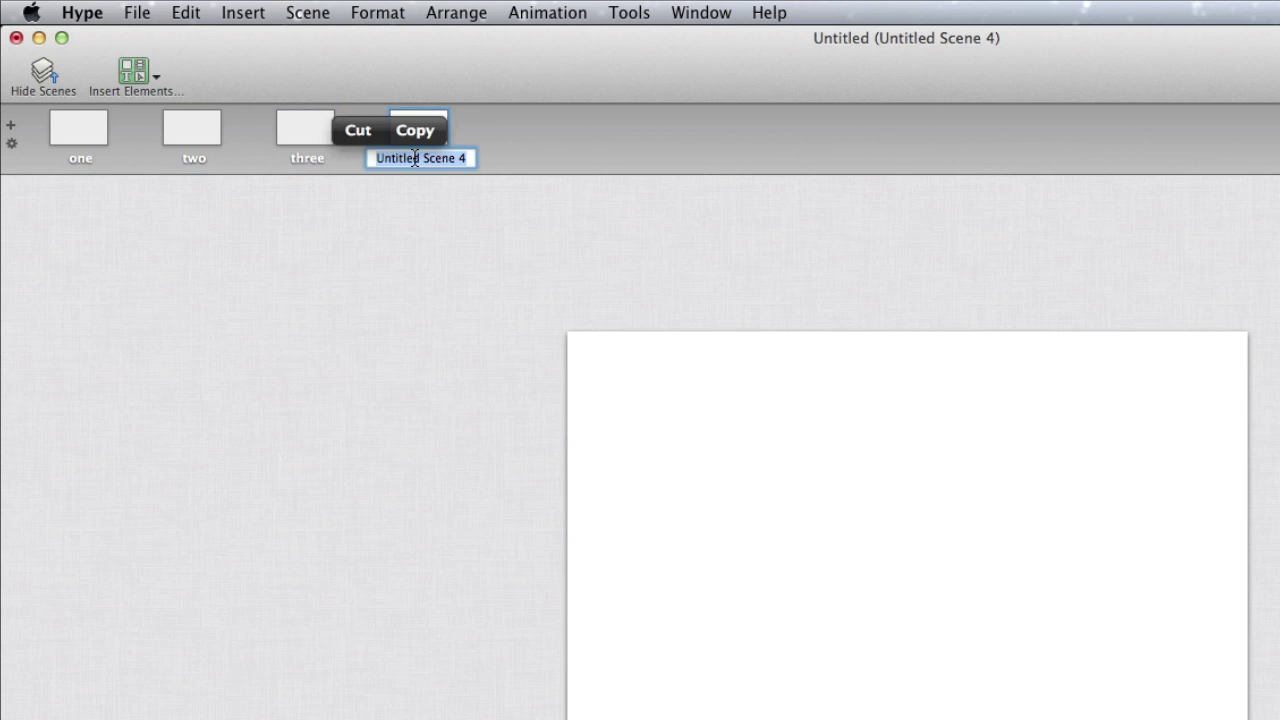
pyautogui.write('four')
pyautogui.press('Return')
# Drag the old houses 1 photo from the 'for Hype' folder into scene one.
pyautogui.click(78, 130)
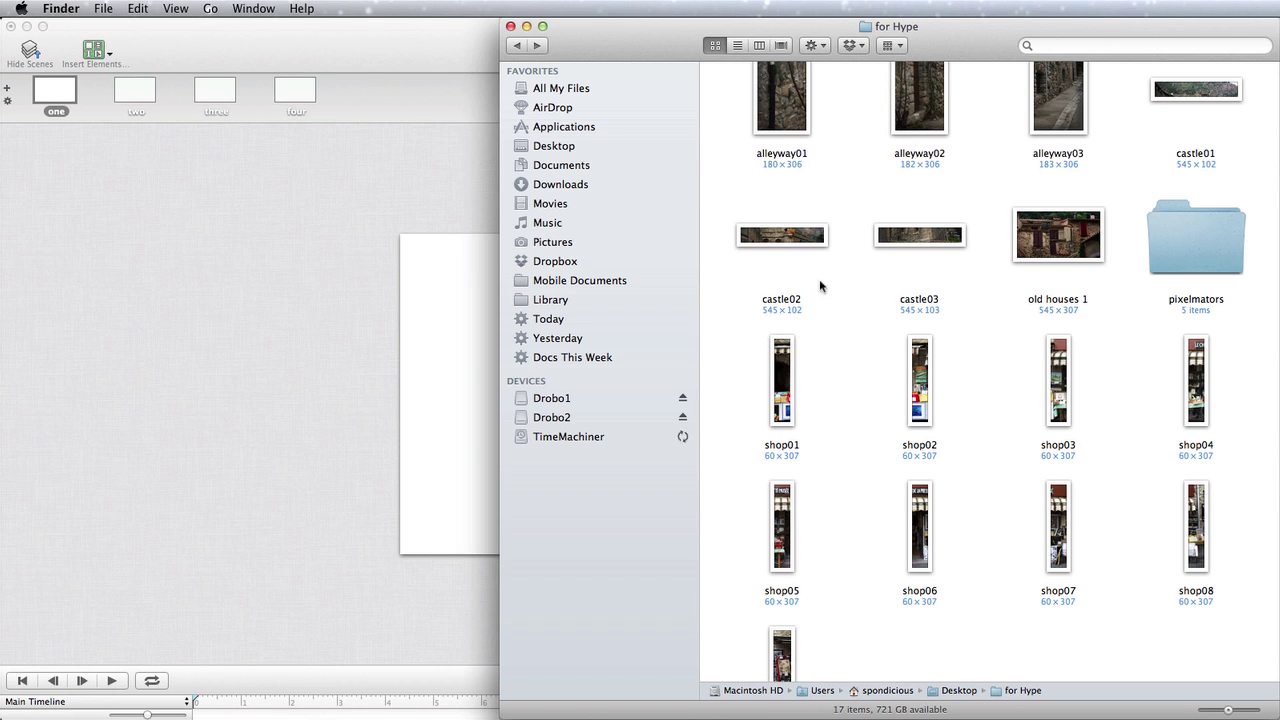
pyautogui.scroll(1, 997, 247)
pyautogui.moveTo(1055, 265); pyautogui.dragTo(450, 384)
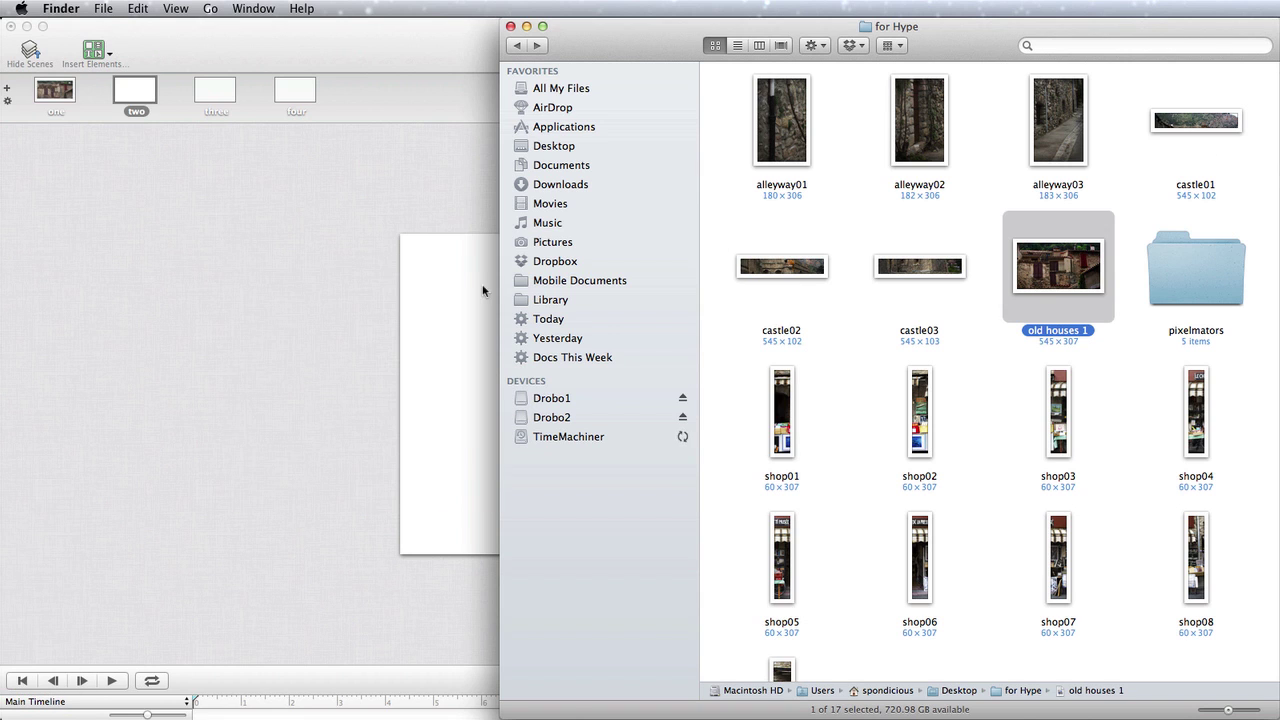
# Drag the castle01, castle02 and castle03 strips together into scene two.
pyautogui.click(1199, 126)
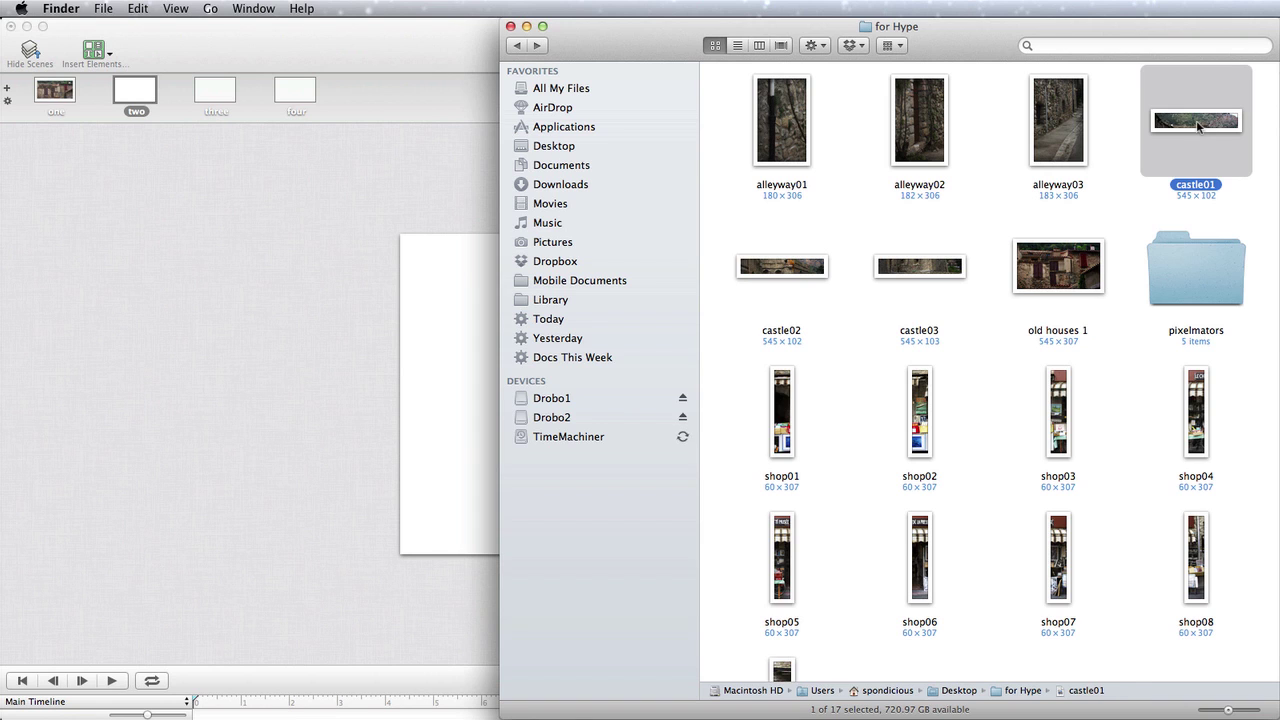
pyautogui.keyDown('super'); pyautogui.click(920, 266); pyautogui.keyUp('super')
pyautogui.keyDown('super'); pyautogui.click(776, 270); pyautogui.keyUp('super')
pyautogui.moveTo(776, 270); pyautogui.dragTo(420, 335)
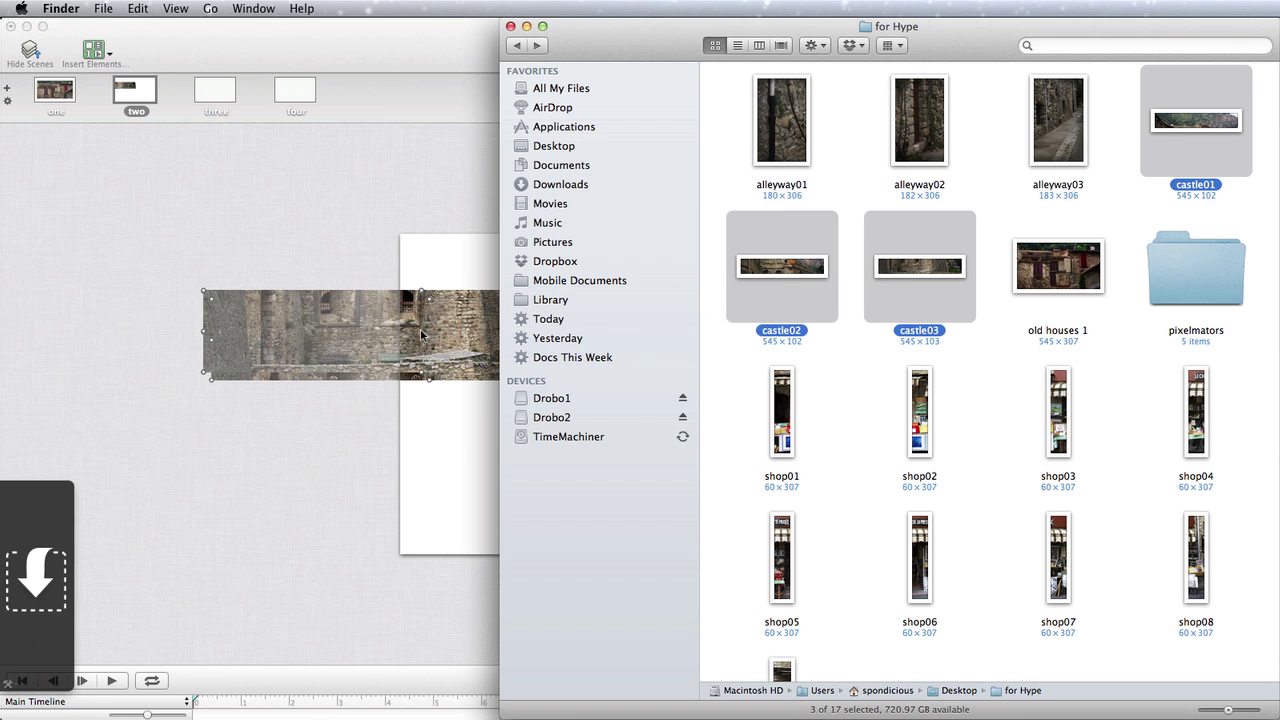
pyautogui.click(209, 95)
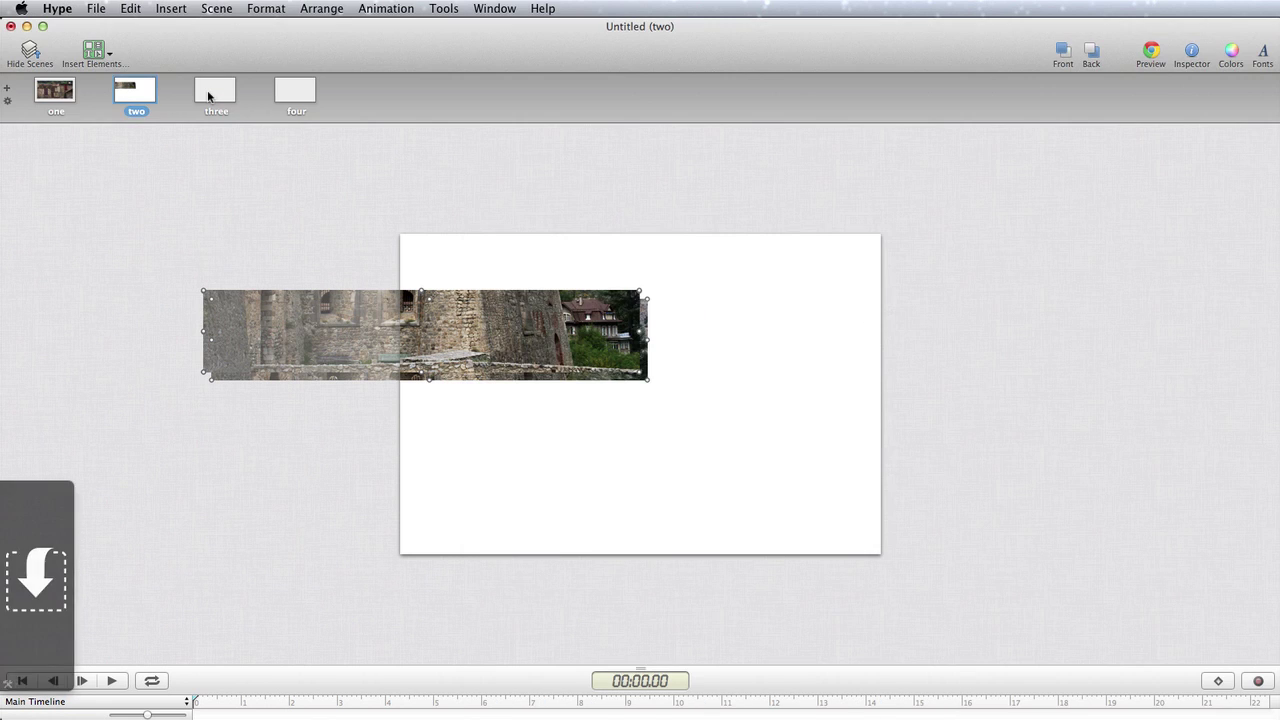
pyautogui.click(209, 95)
# Marquee-select the nine shop strips in Finder and drop them into scene three.
pyautogui.press('super+Tab')
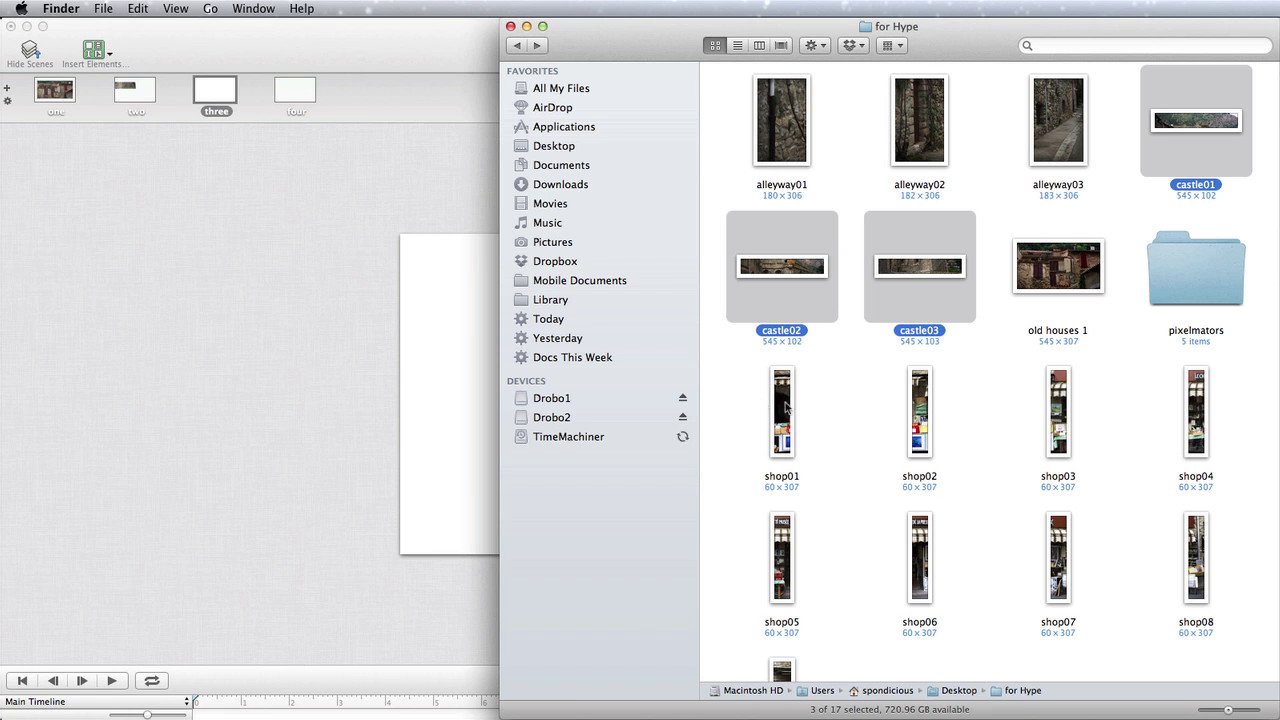
pyautogui.moveTo(740, 405); pyautogui.dragTo(1218, 677)
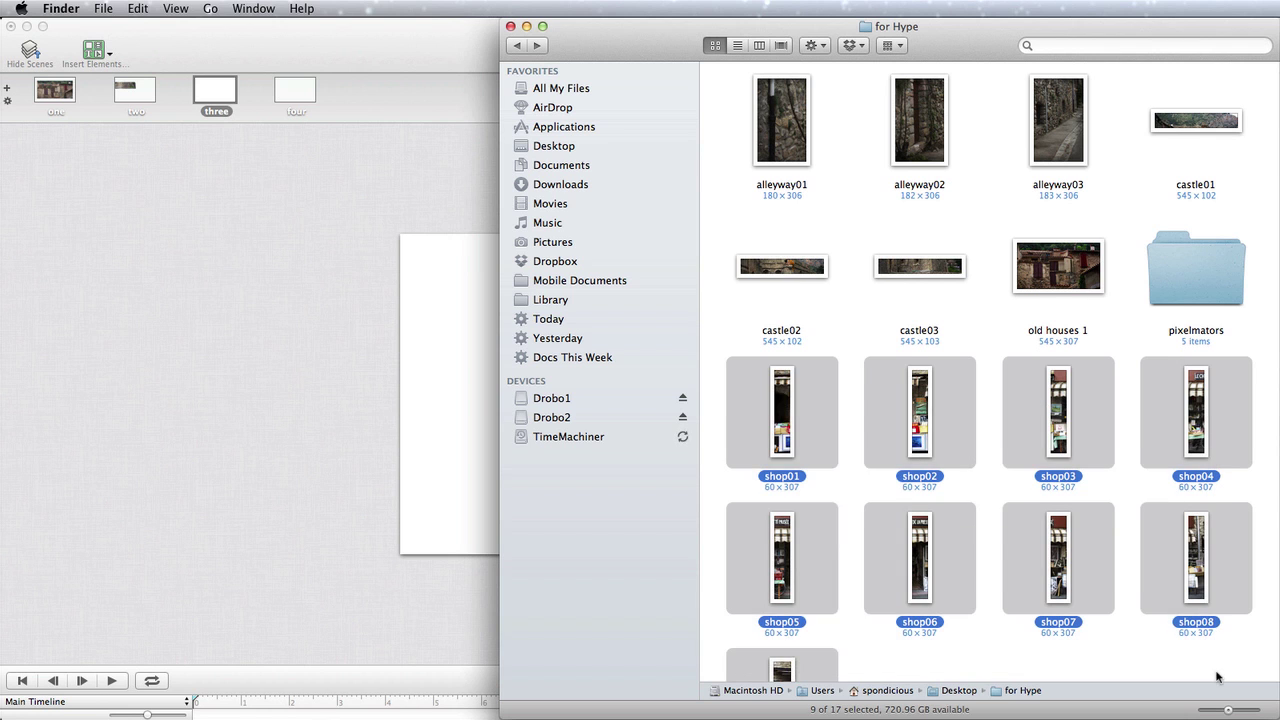
pyautogui.moveTo(1200, 600); pyautogui.dragTo(480, 440)
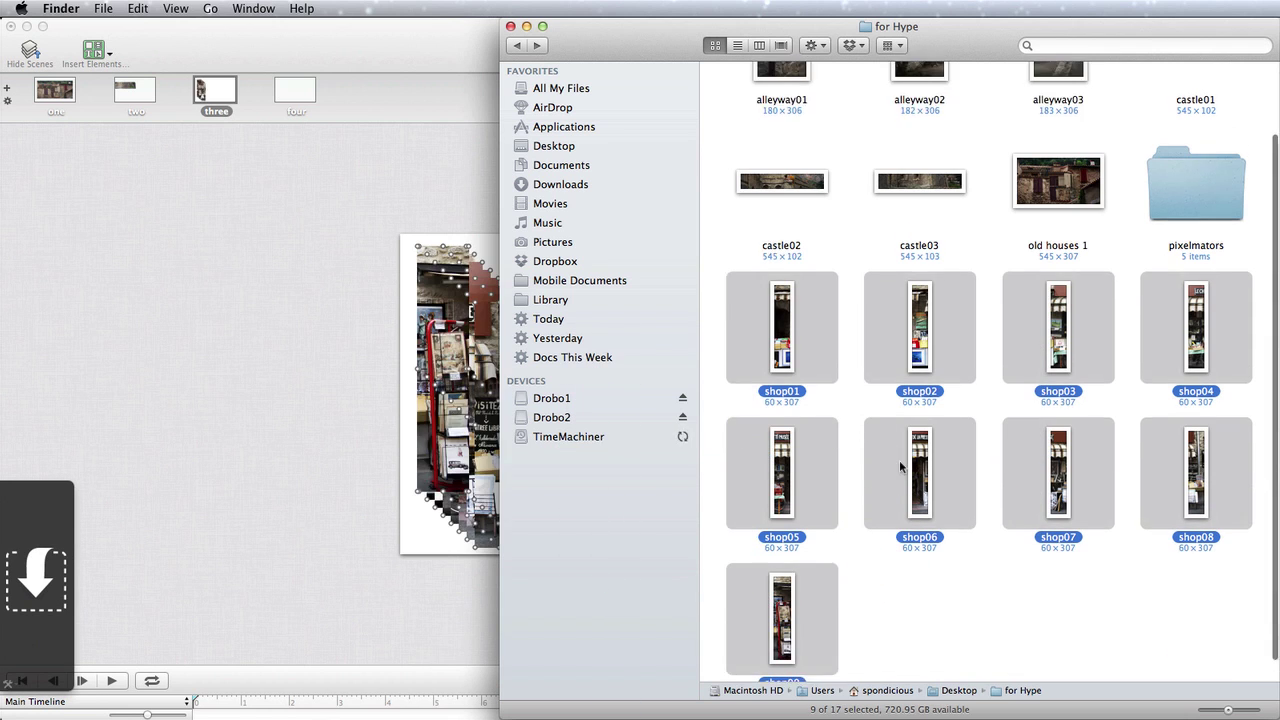
# Select alleyway01–alleyway03 and drop them into scene four.
pyautogui.scroll(2, 899, 460)
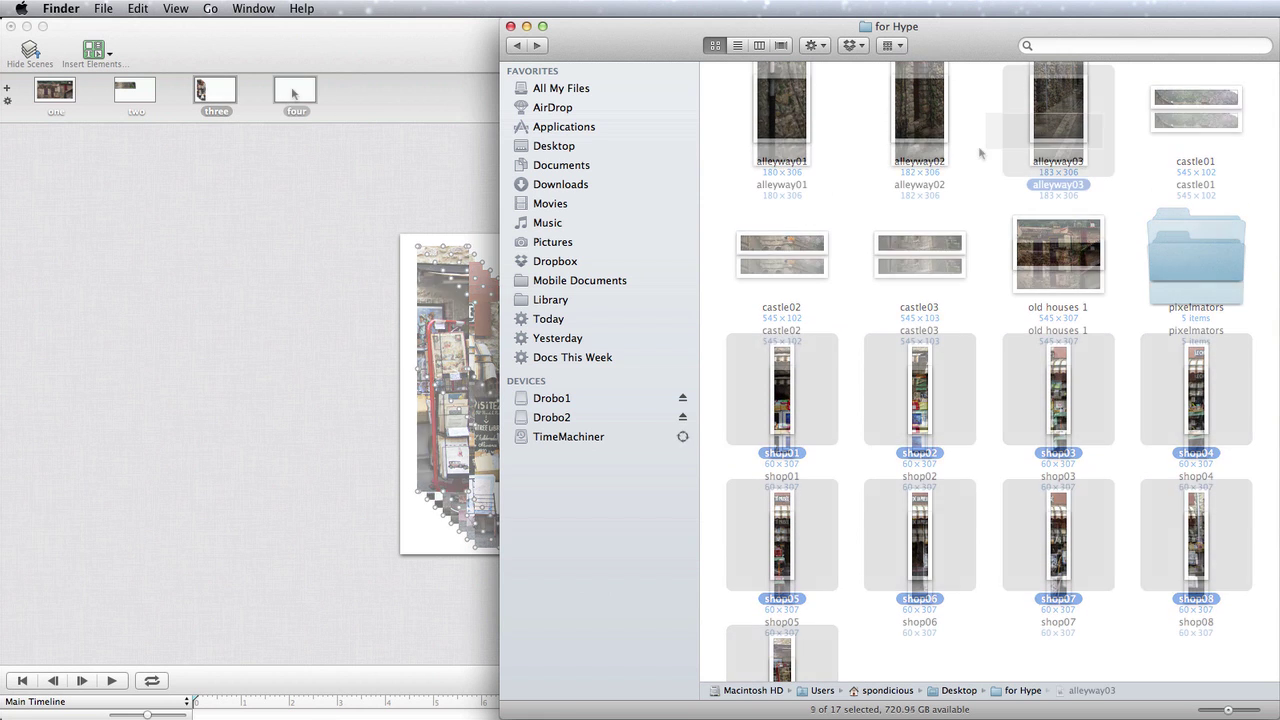
pyautogui.moveTo(980, 152); pyautogui.dragTo(590, 320)
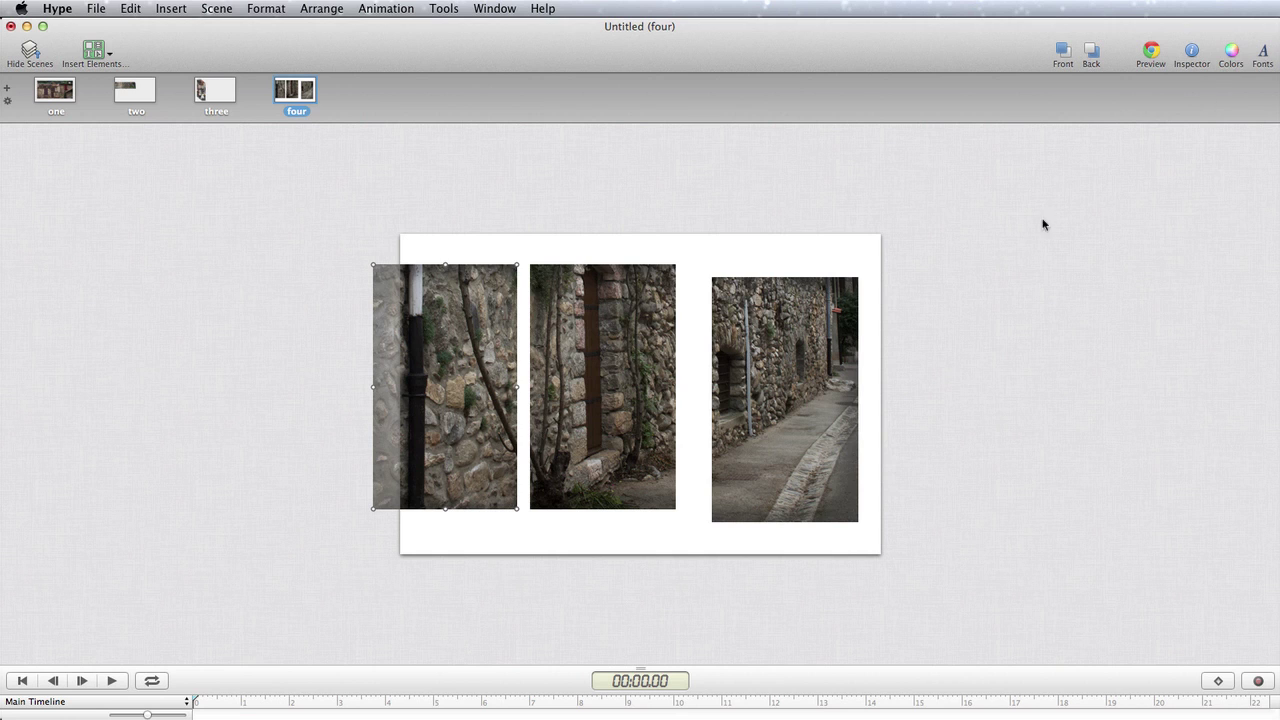
pyautogui.press('alt+super+i')
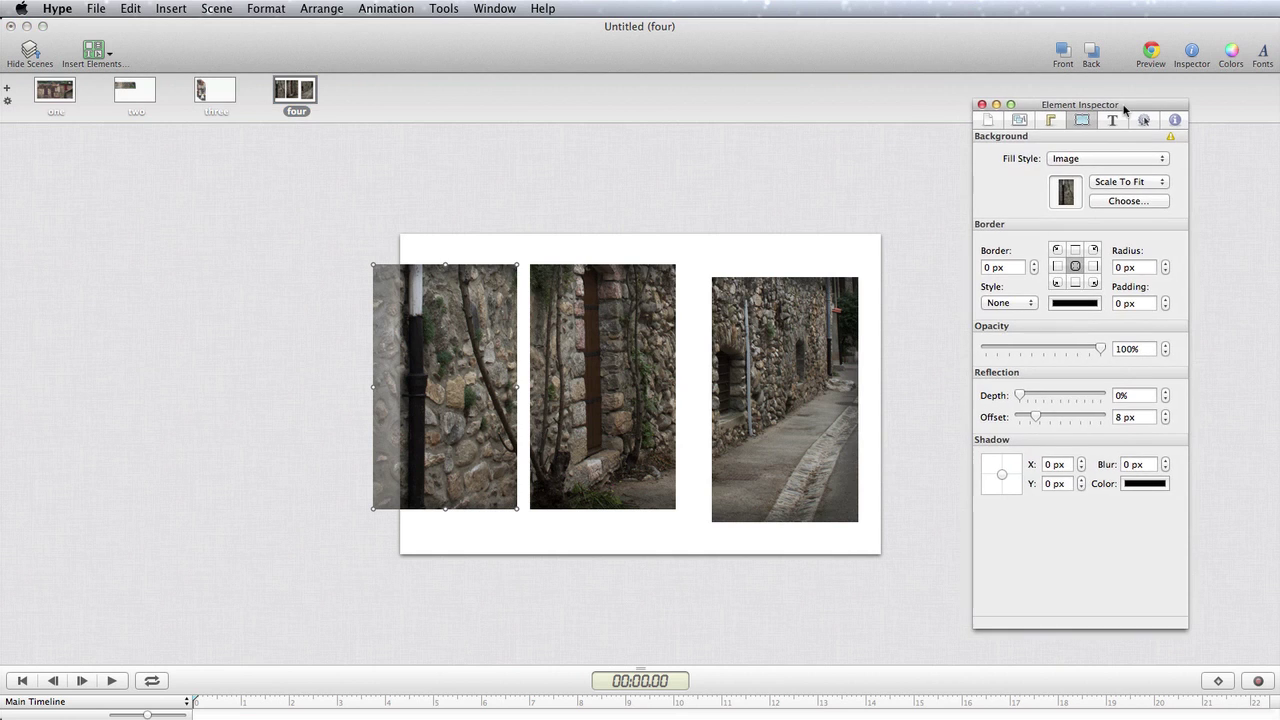
# Set the document size to 545 × 306 px in the Document Inspector.
pyautogui.click(1177, 122)
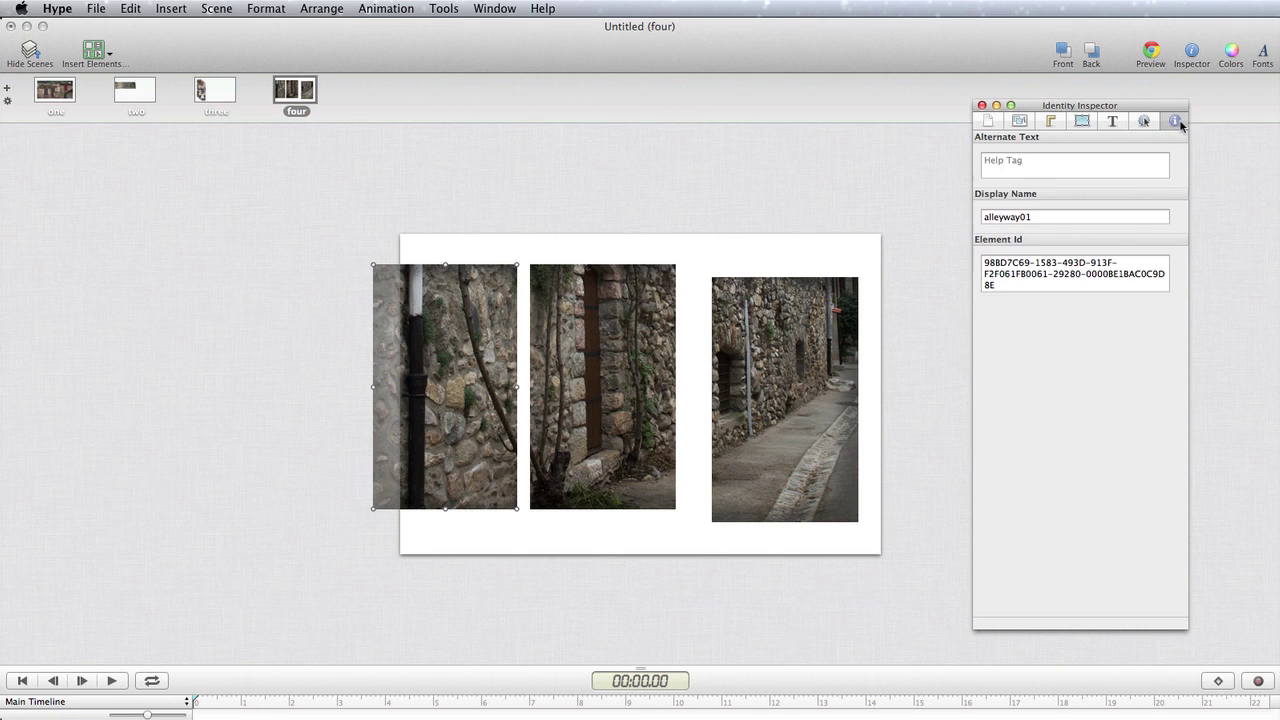
pyautogui.click(989, 122)
pyautogui.click(1035, 184)
pyautogui.write('5')
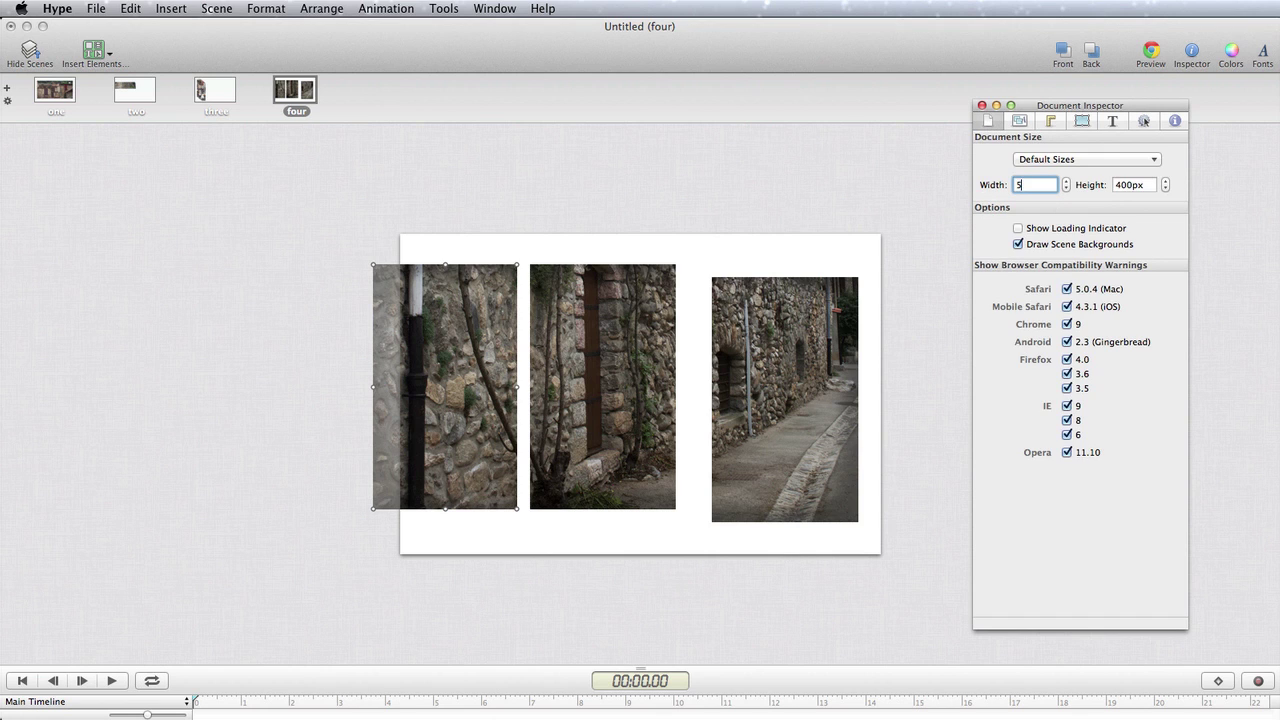
pyautogui.write('45')
pyautogui.press('Tab')
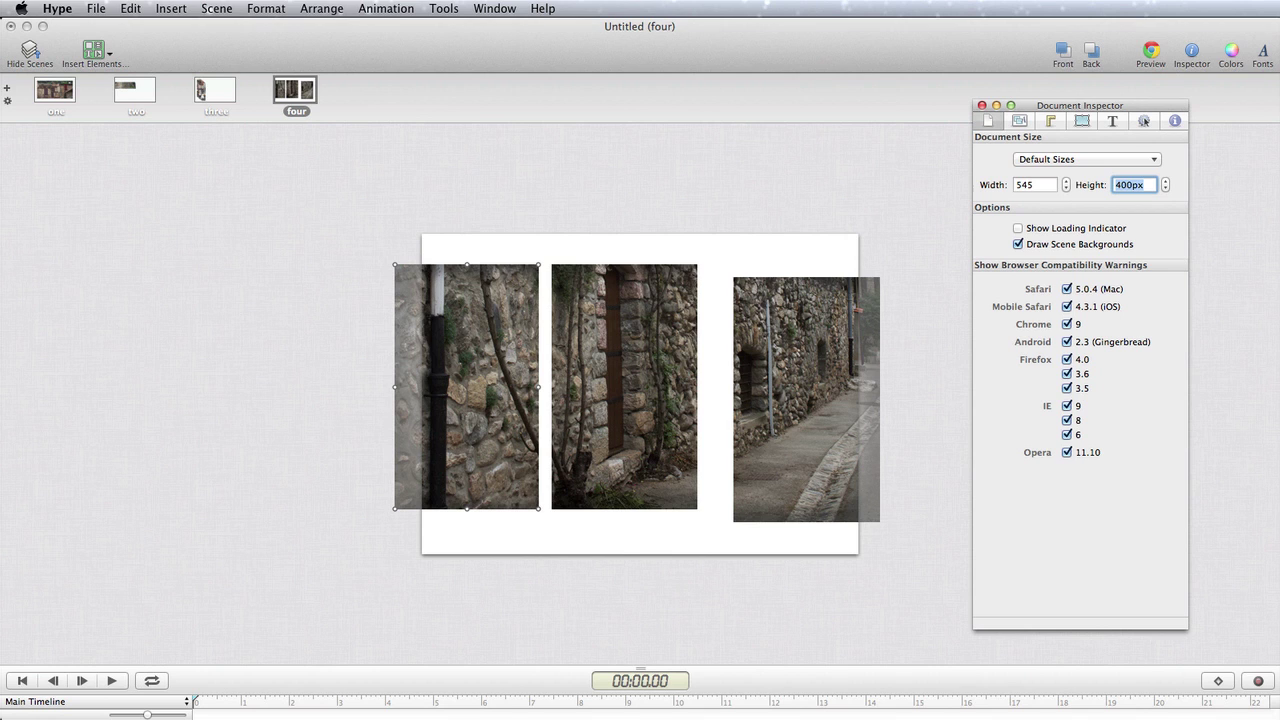
pyautogui.write('306')
pyautogui.press('Return')
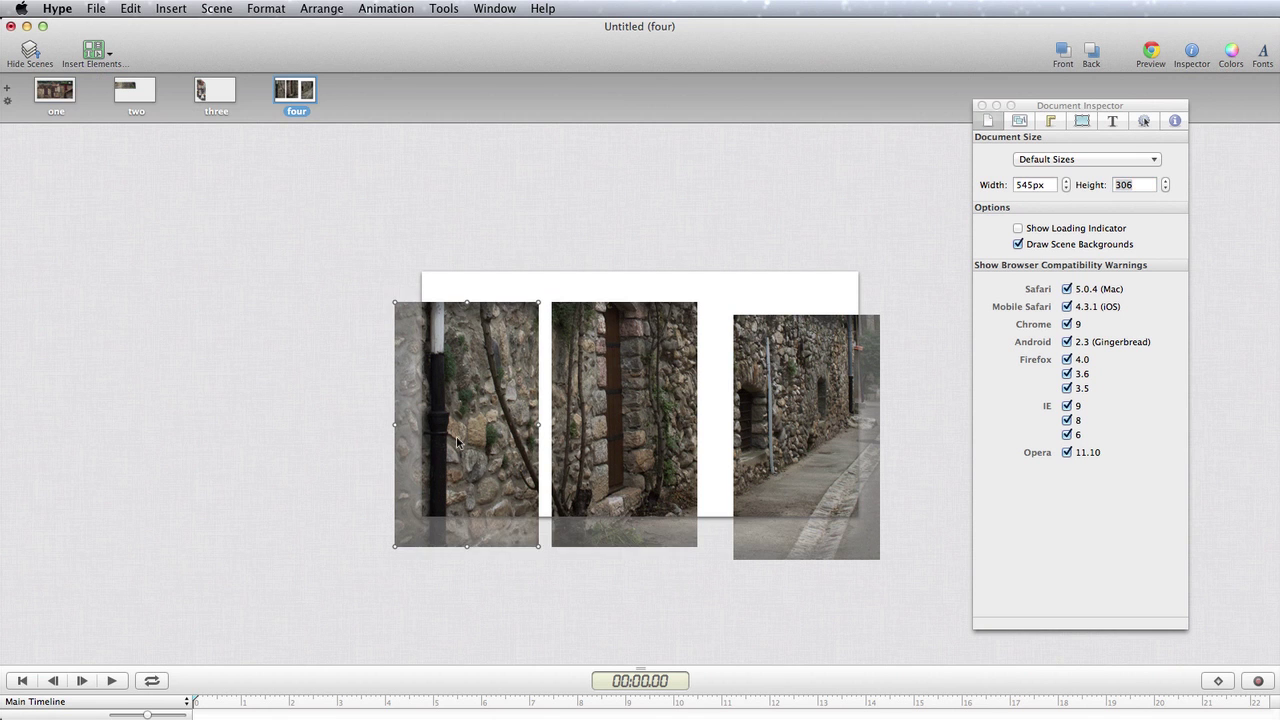
# Line the three alleyway photos up side by side along the stage's top edge.
pyautogui.moveTo(457, 441); pyautogui.dragTo(480, 409)
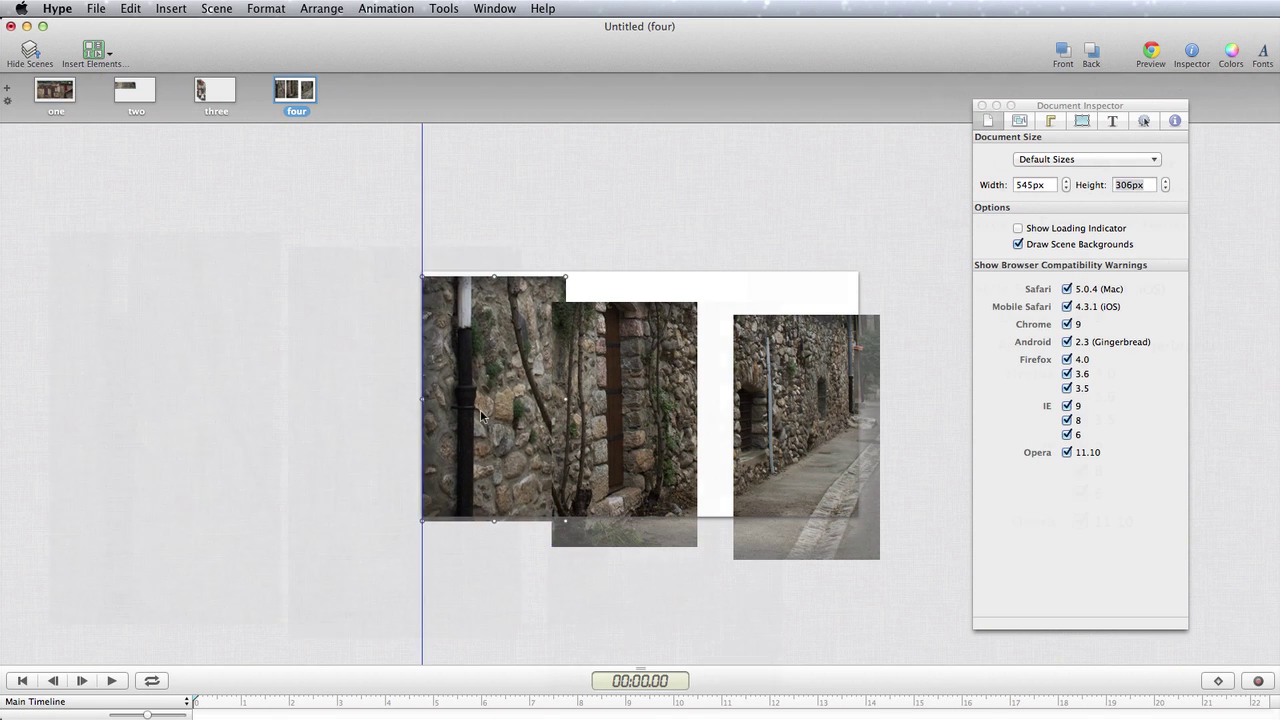
pyautogui.moveTo(624, 445); pyautogui.dragTo(638, 414)
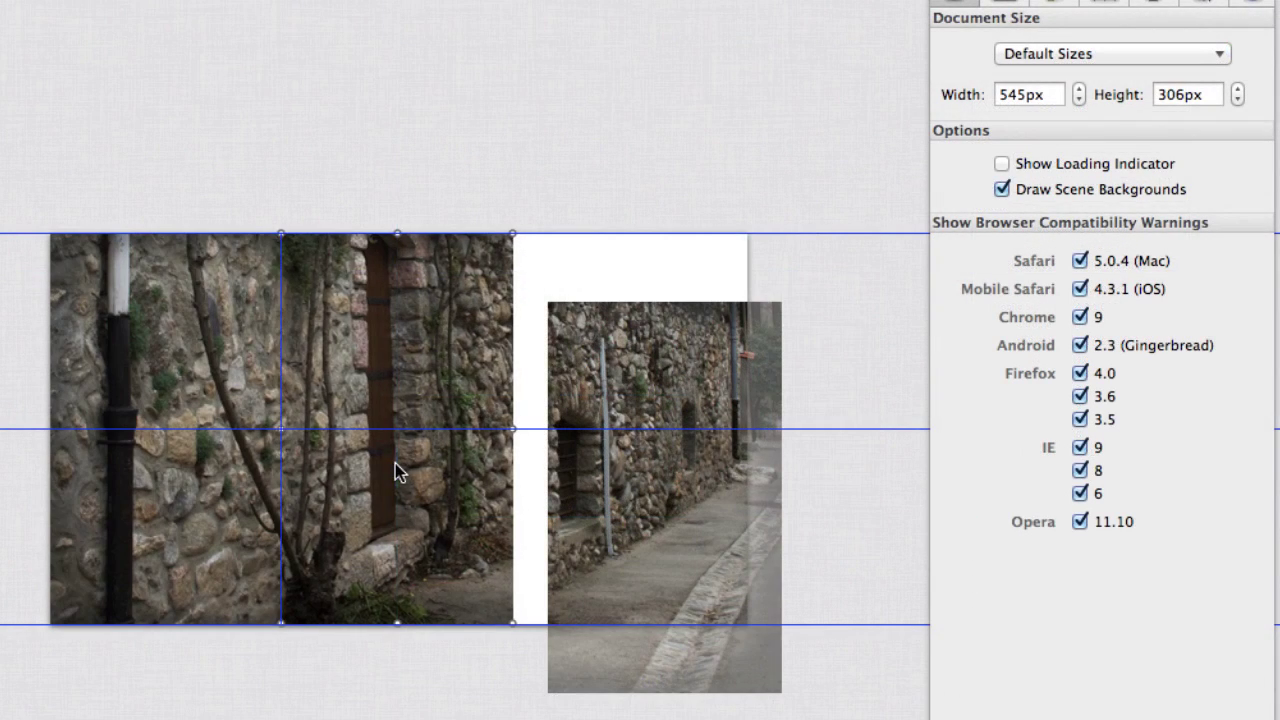
pyautogui.moveTo(395, 463); pyautogui.dragTo(392, 463)
pyautogui.moveTo(612, 545); pyautogui.dragTo(578, 471)
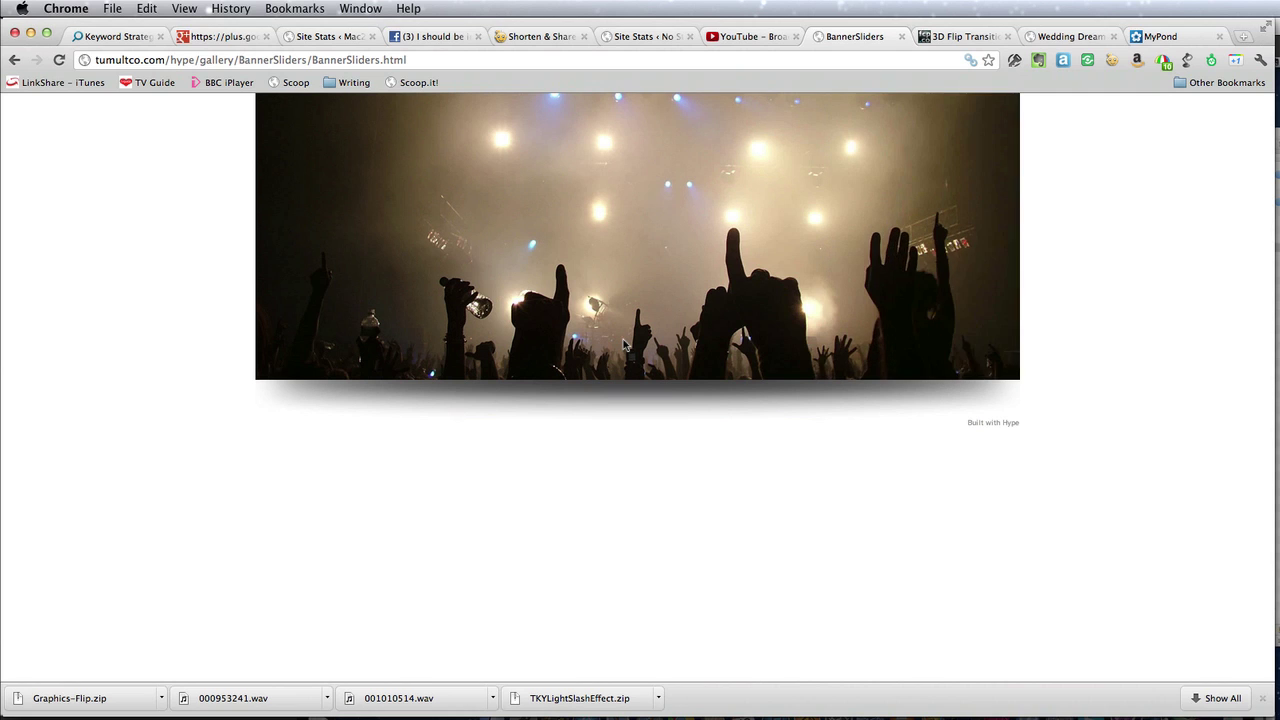
# Switch from the BannerSliders gallery page in Chrome back to the Hype document.
pyautogui.press('super+Tab')
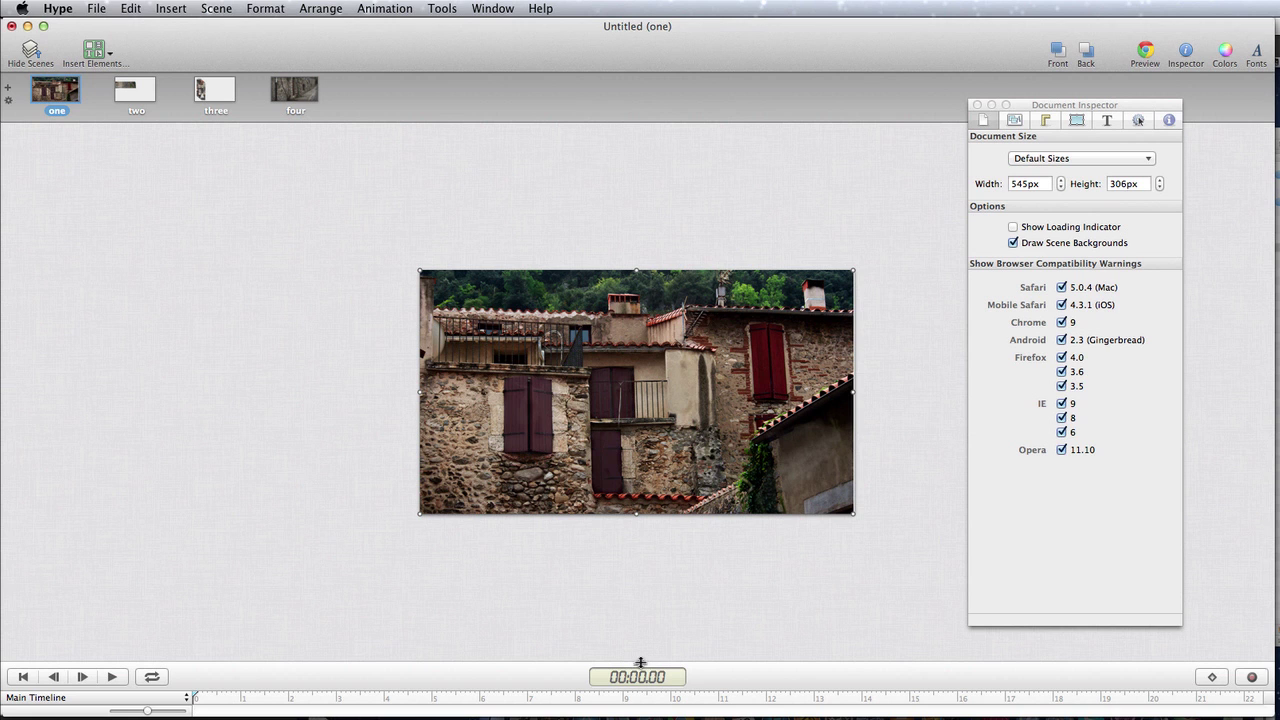
# Enlarge the timeline and push the old houses photo off the stage's left edge at 0 s.
pyautogui.moveTo(640, 662); pyautogui.dragTo(680, 450)
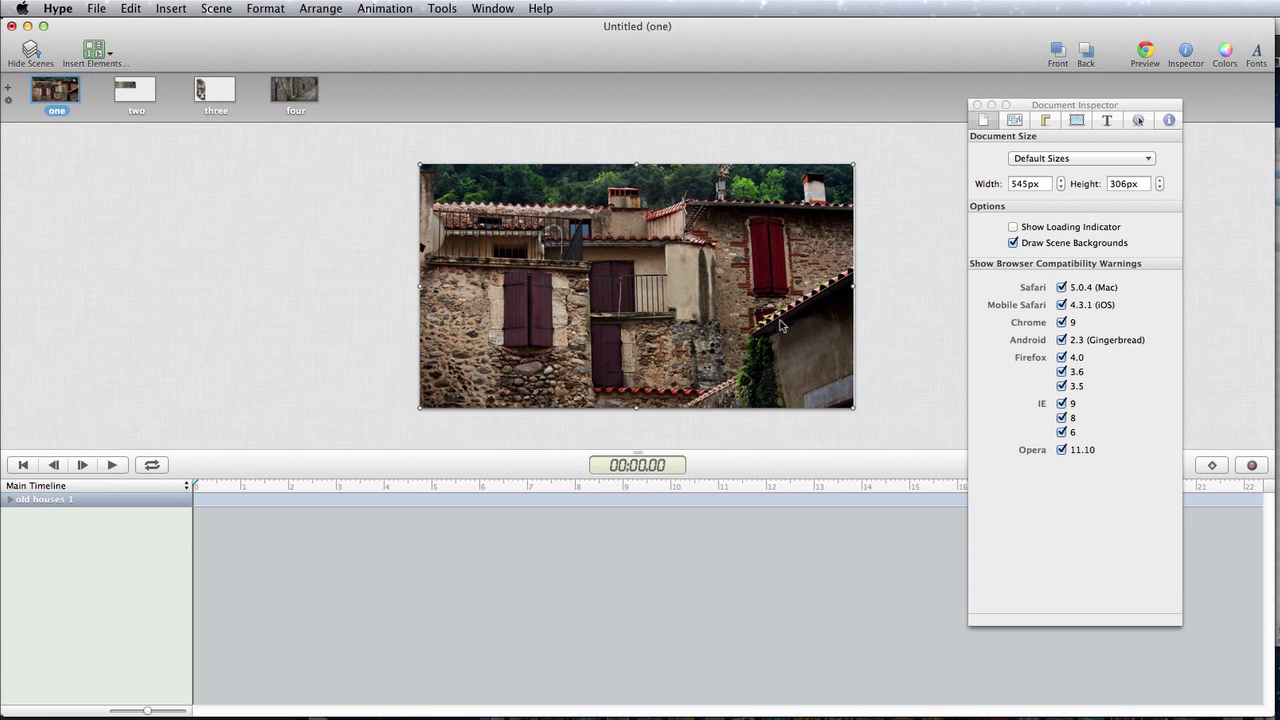
pyautogui.moveTo(781, 325); pyautogui.dragTo(335, 312)
pyautogui.click(468, 486)
pyautogui.moveTo(468, 486); pyautogui.dragTo(112, 490)
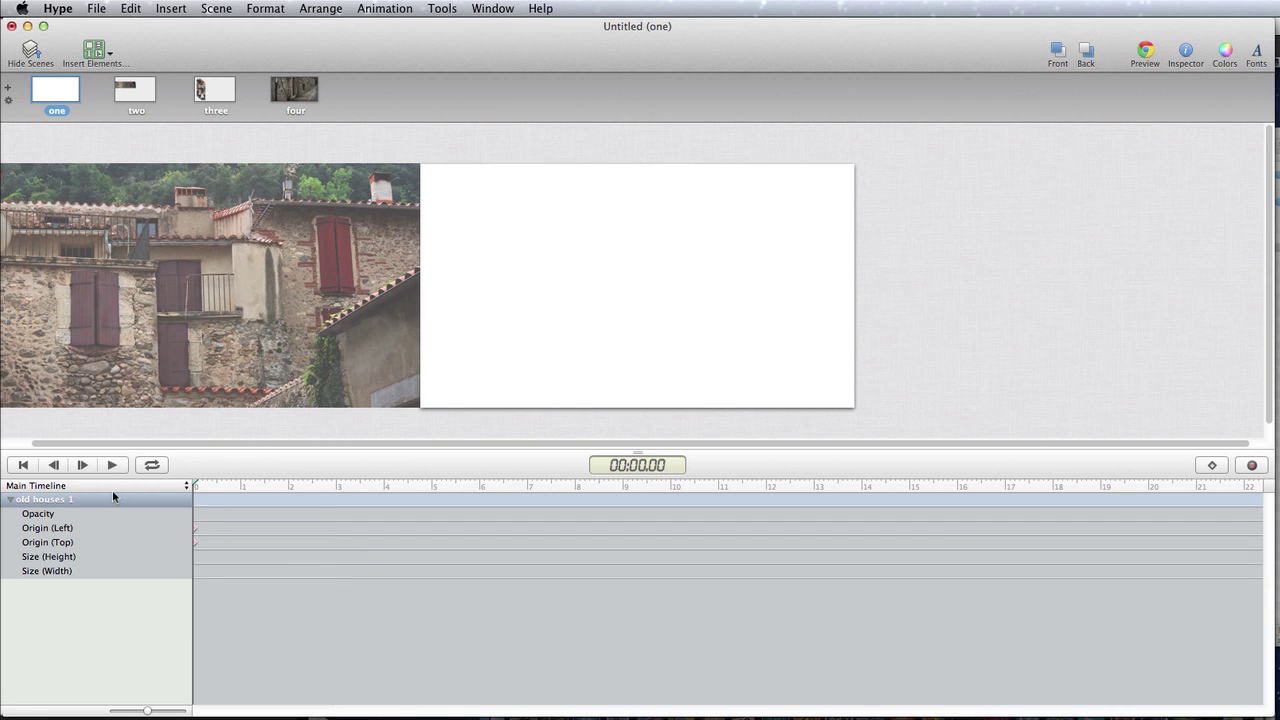
# Record a keyframe at 3 s with the photo filling the stage, then play it back.
pyautogui.click(1253, 465)
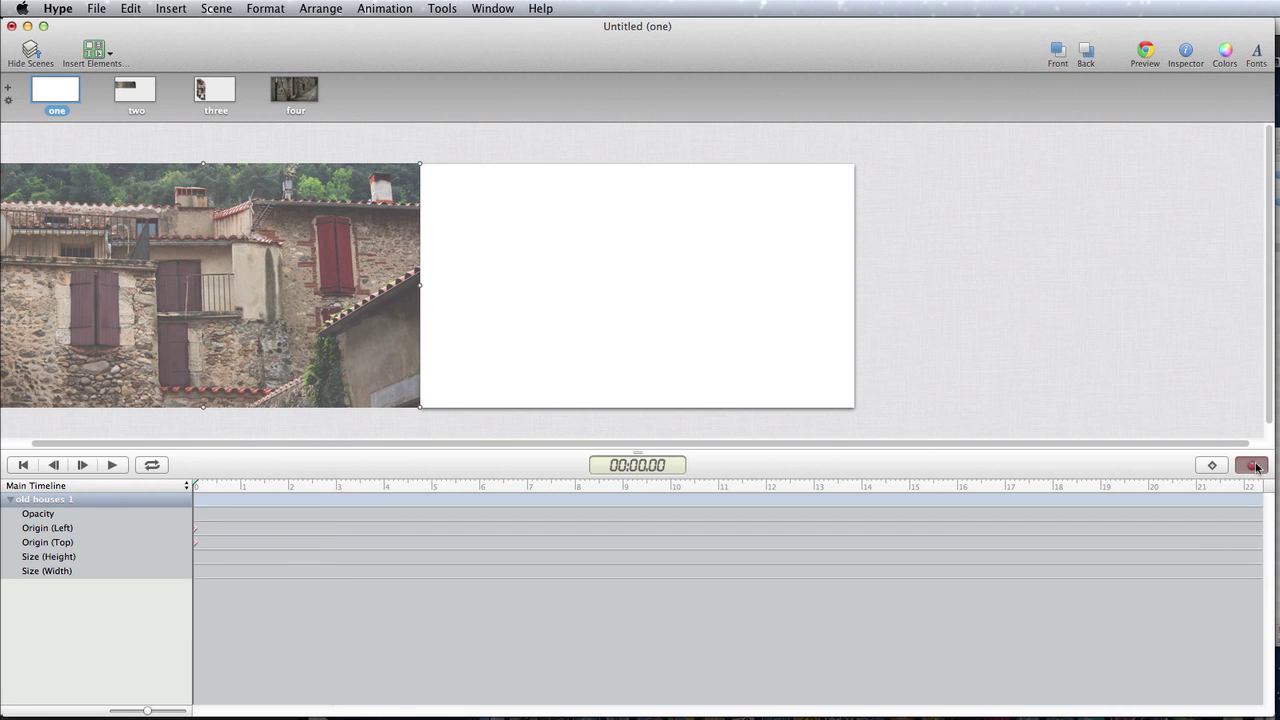
pyautogui.click(337, 487)
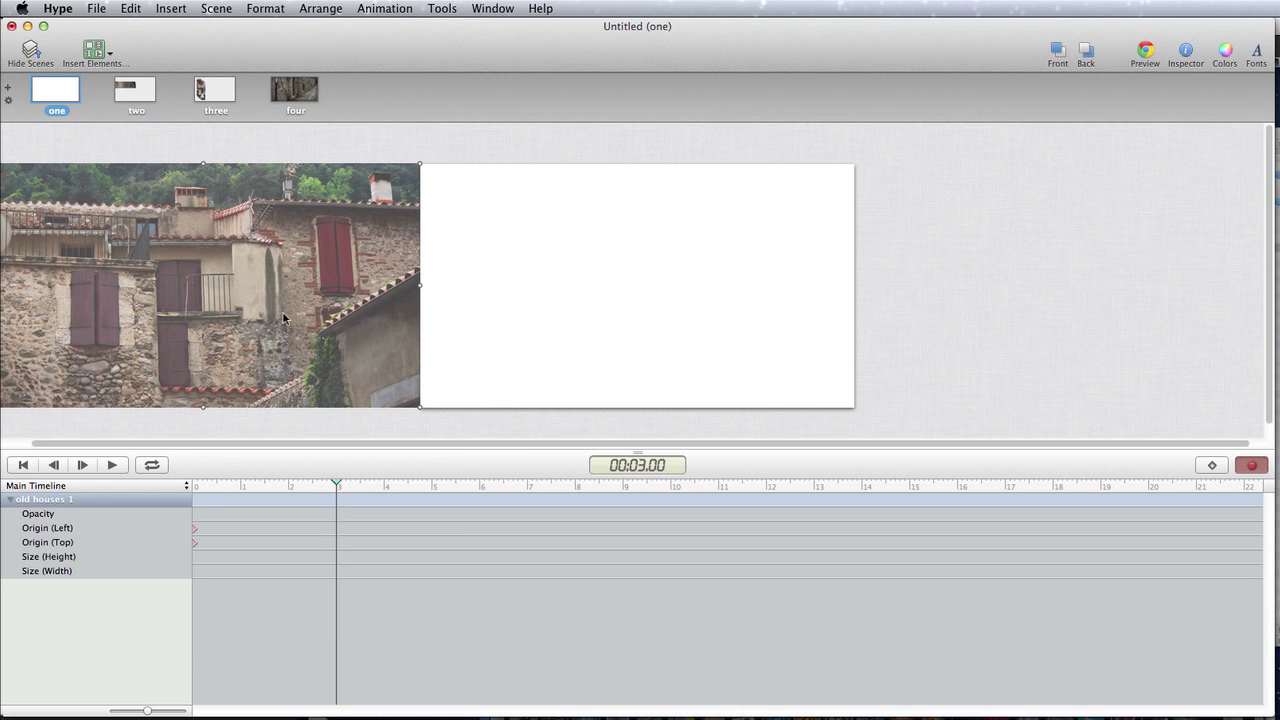
pyautogui.moveTo(282, 311); pyautogui.dragTo(717, 318)
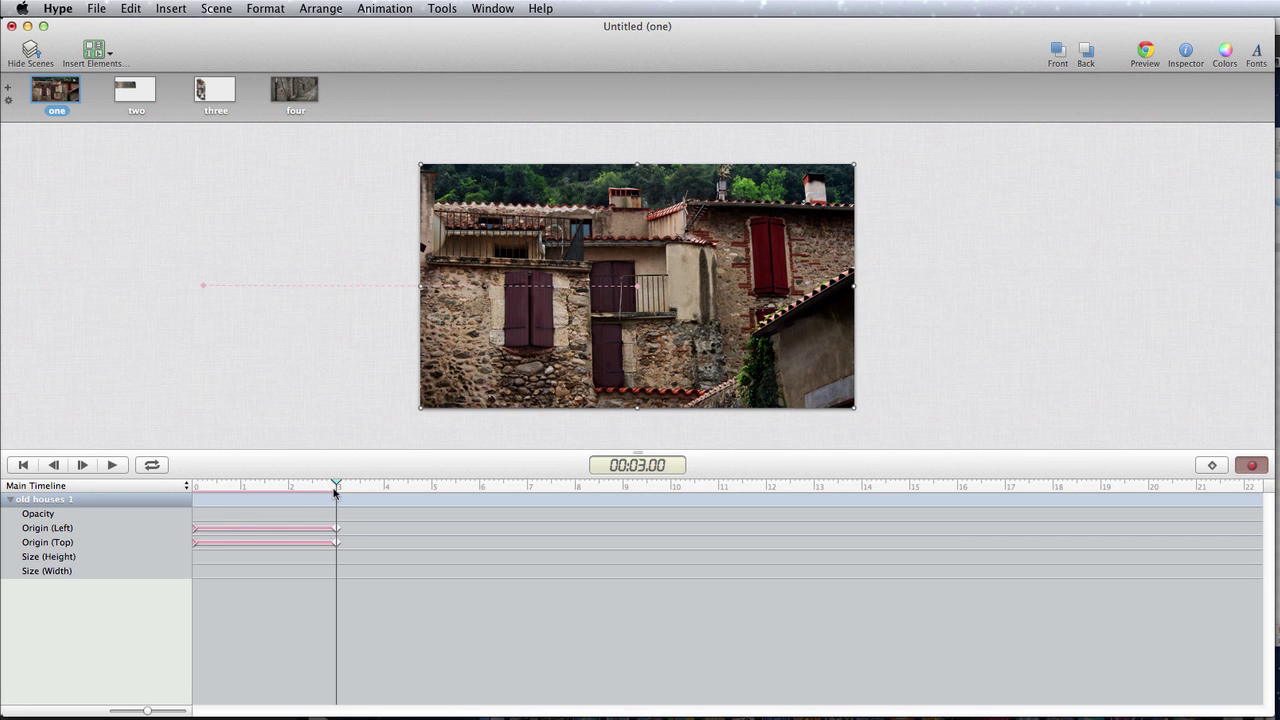
pyautogui.moveTo(337, 486); pyautogui.dragTo(186, 497)
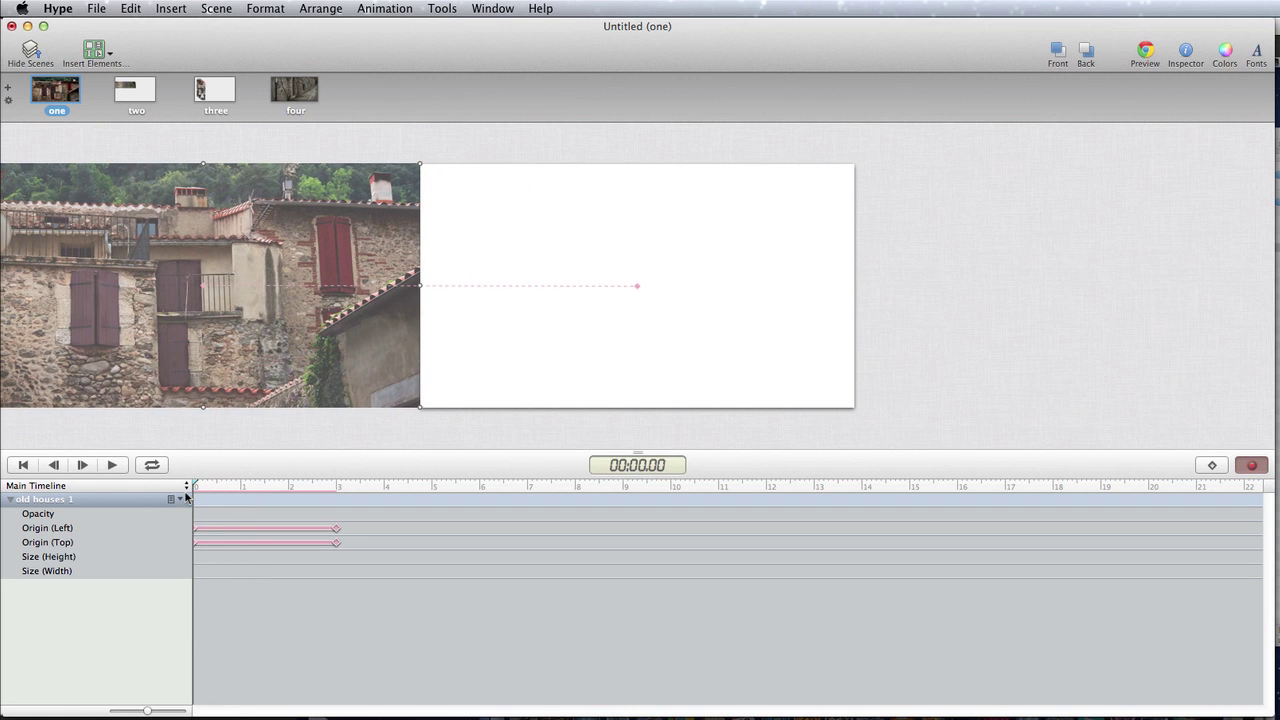
pyautogui.click(110, 464)
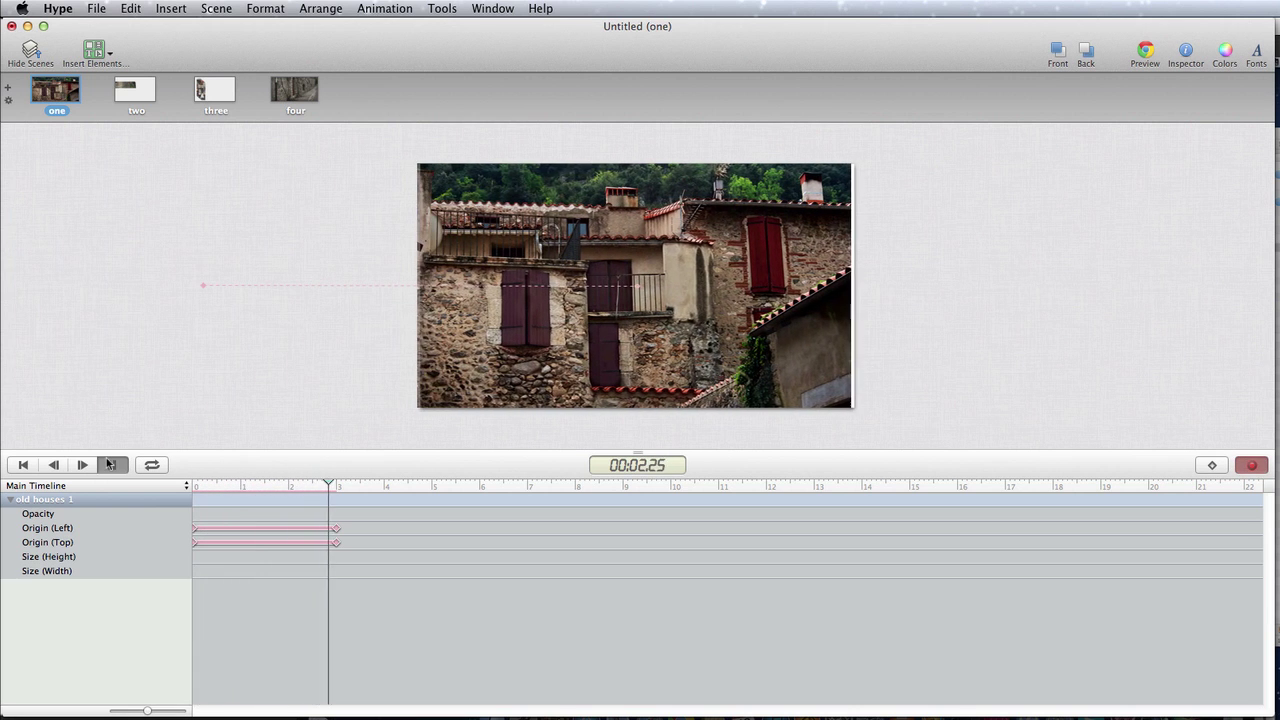
# In scene two, stack the three castle strips with castle01 along the stage's top.
pyautogui.click(141, 99)
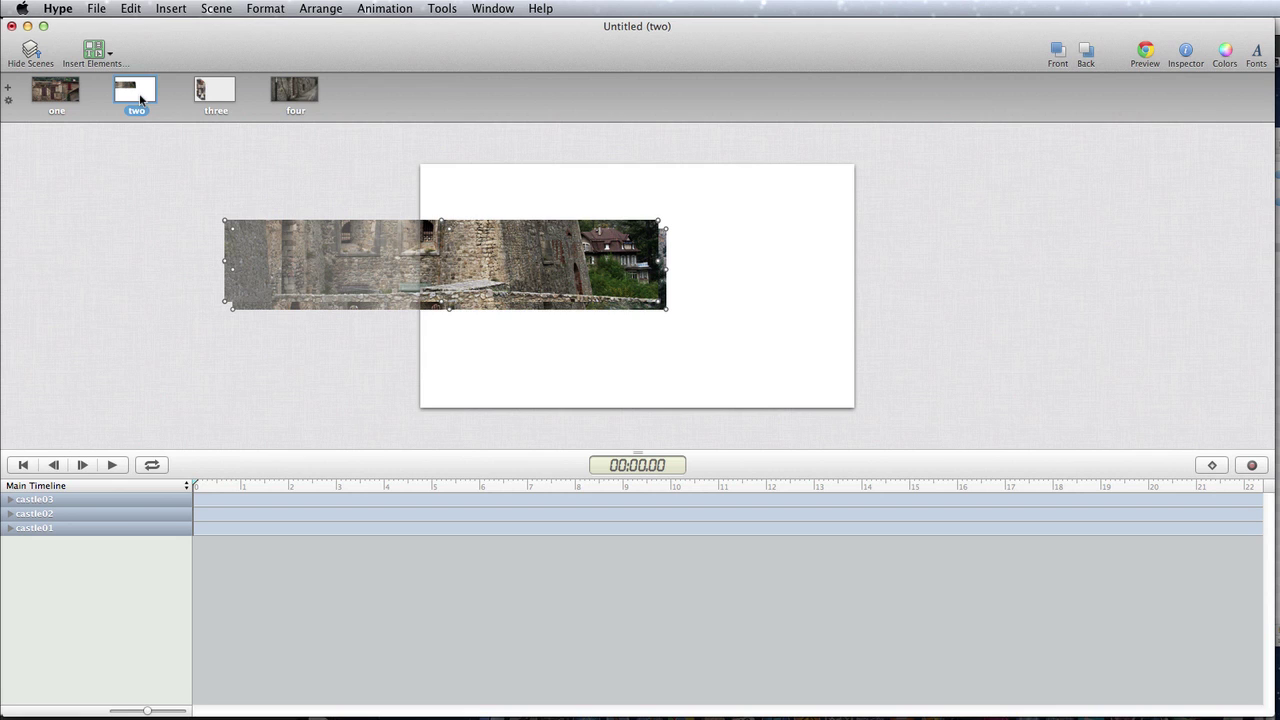
pyautogui.click(325, 366)
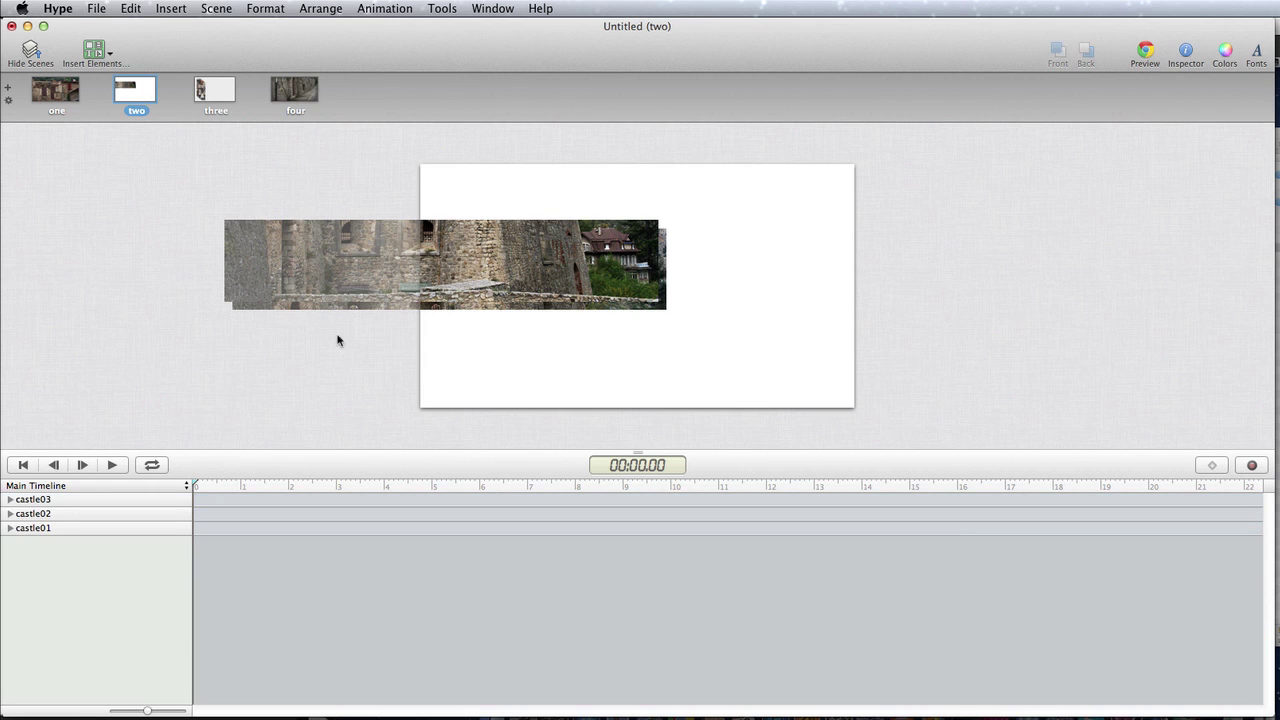
pyautogui.moveTo(372, 246); pyautogui.dragTo(565, 358)
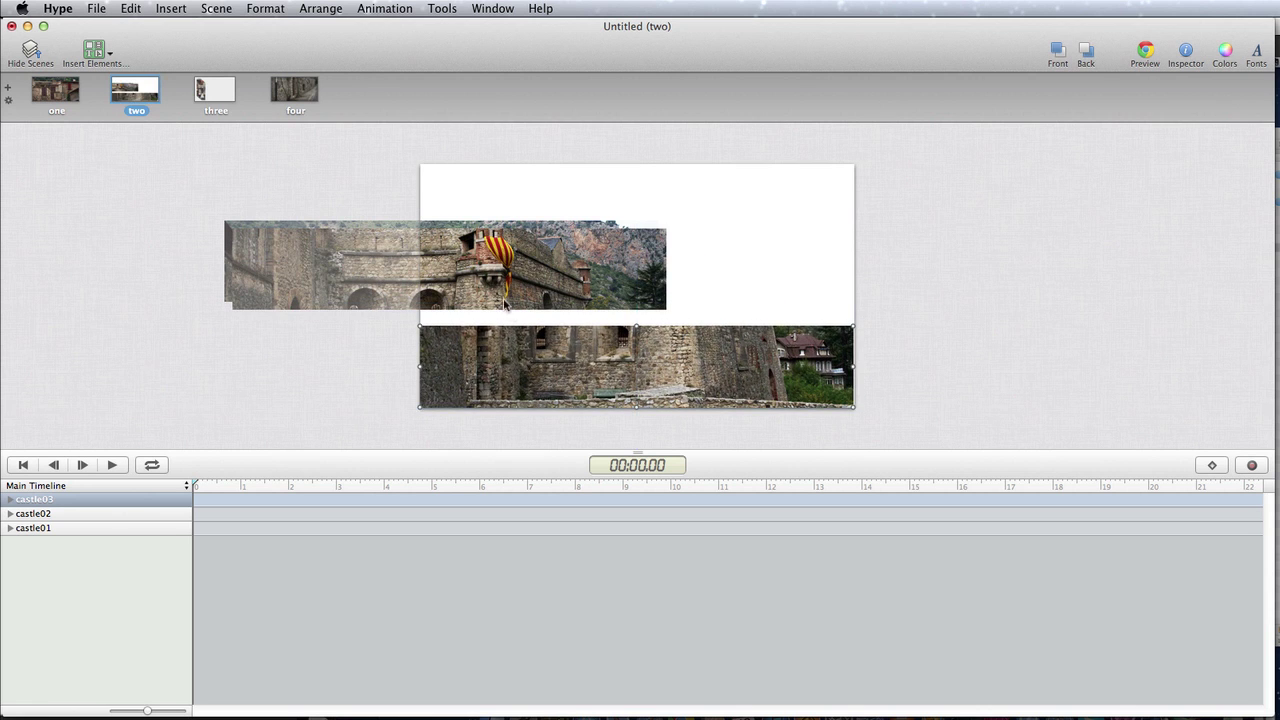
pyautogui.moveTo(496, 284); pyautogui.dragTo(684, 300)
pyautogui.moveTo(339, 242); pyautogui.dragTo(533, 185)
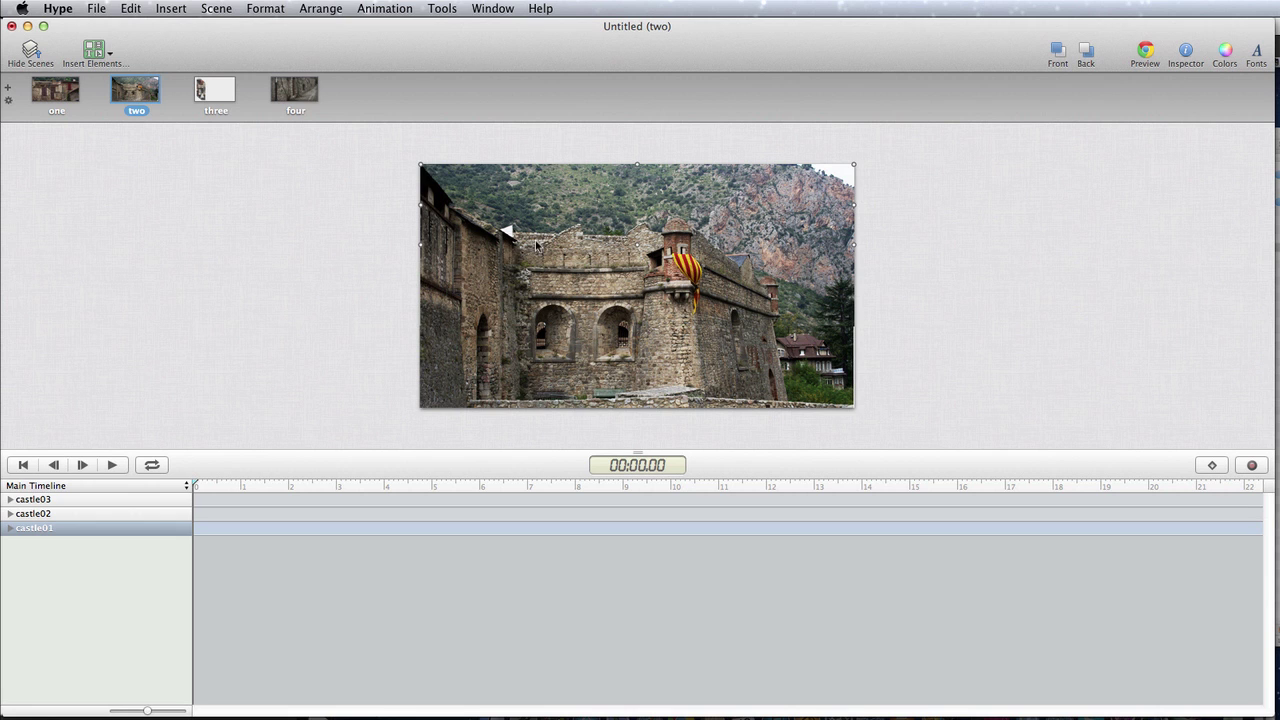
# Move the top and bottom castle strips off stage left and the middle strip off stage right.
pyautogui.keyDown('shift'); pyautogui.click(518, 394); pyautogui.keyUp('shift')
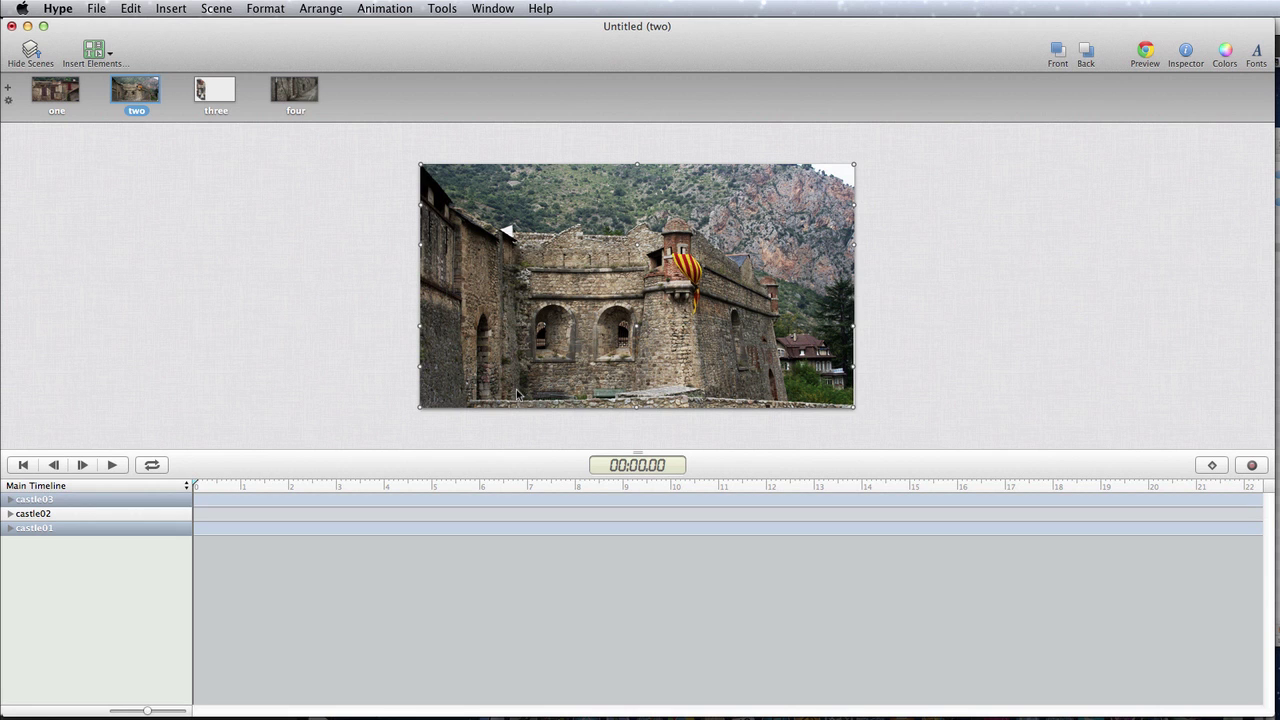
pyautogui.moveTo(518, 394); pyautogui.dragTo(83, 386)
pyautogui.click(450, 308)
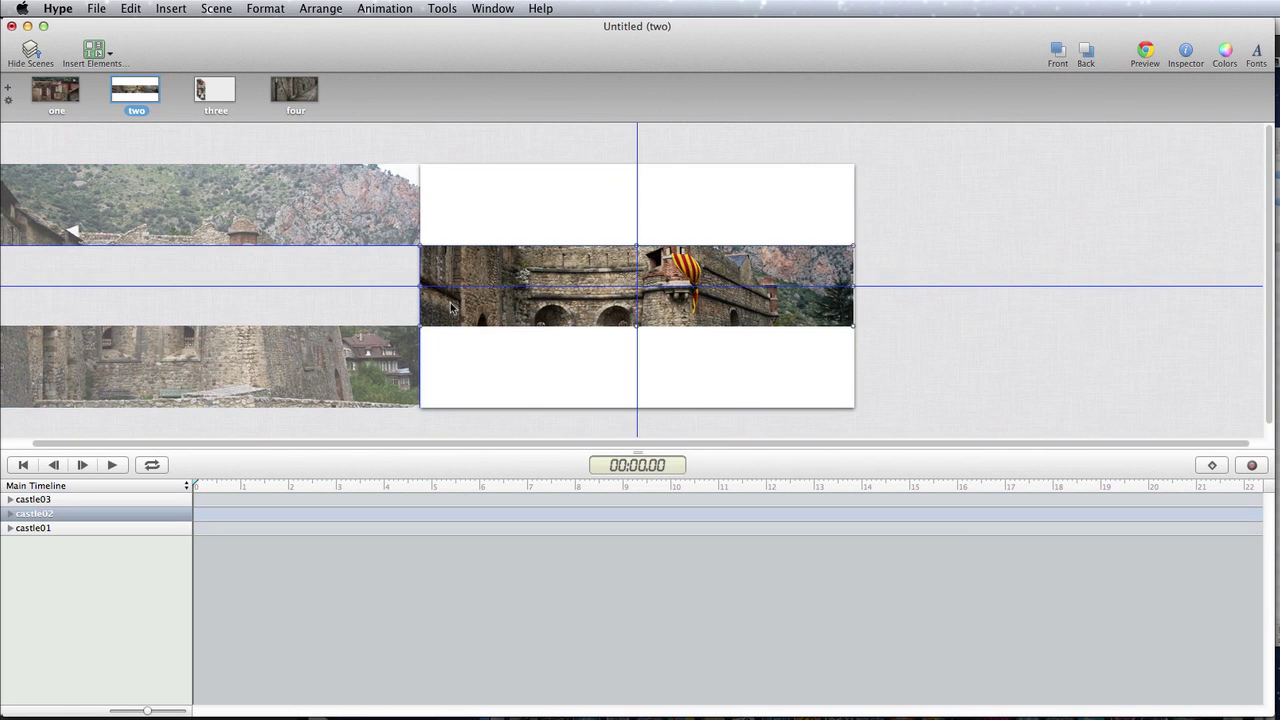
pyautogui.moveTo(446, 308); pyautogui.dragTo(907, 323)
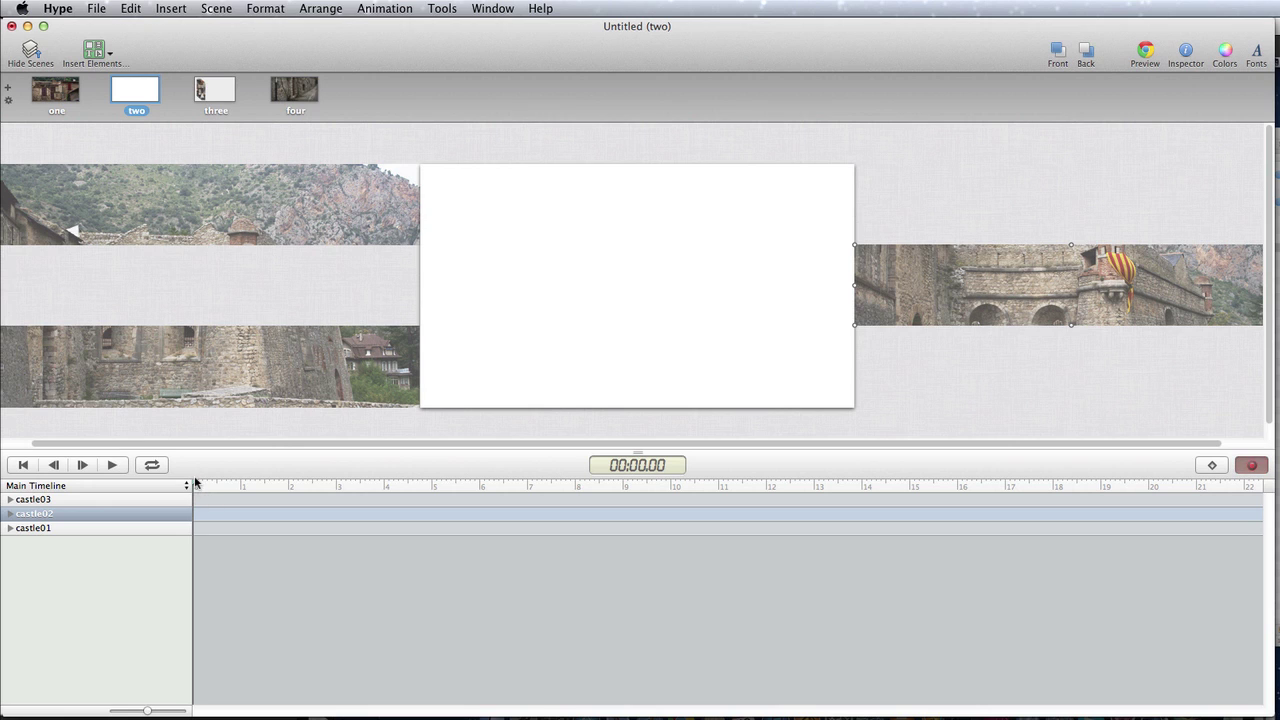
# At 3 seconds, slide all three castle strips back onto the stage and stop recording.
pyautogui.moveTo(196, 485); pyautogui.dragTo(337, 485)
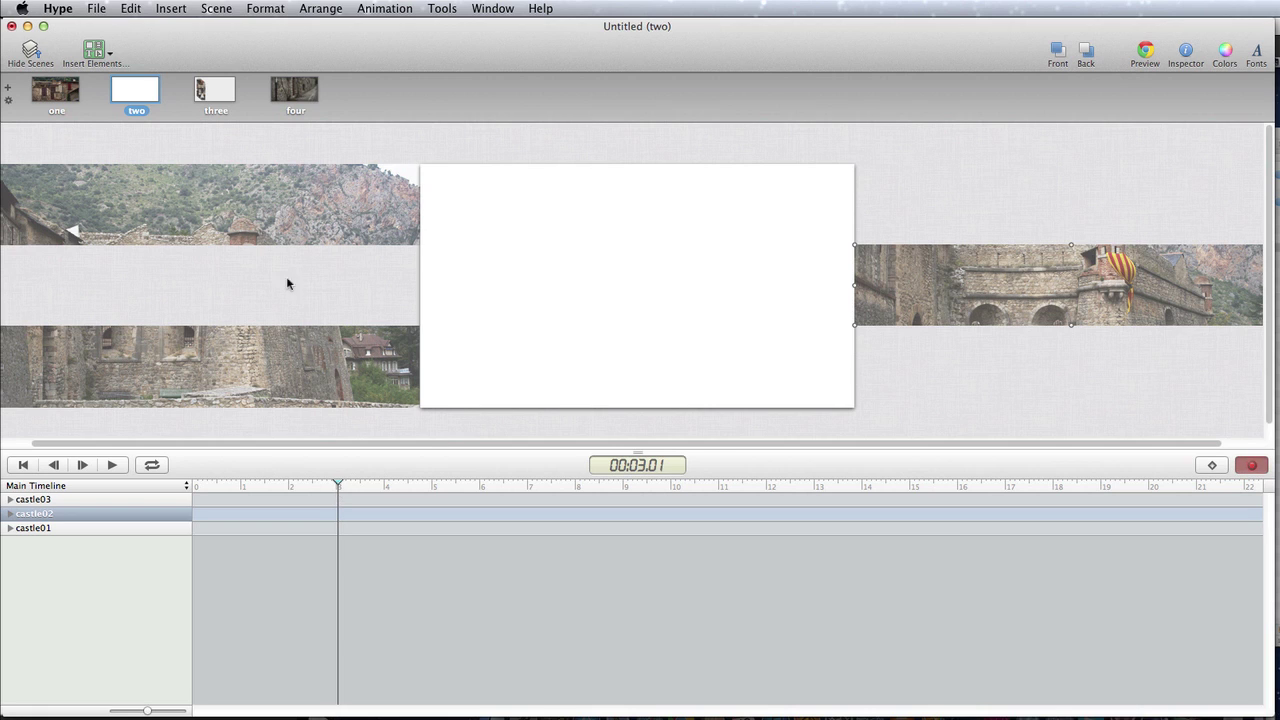
pyautogui.click(287, 195)
pyautogui.keyDown('shift'); pyautogui.click(285, 355); pyautogui.keyUp('shift')
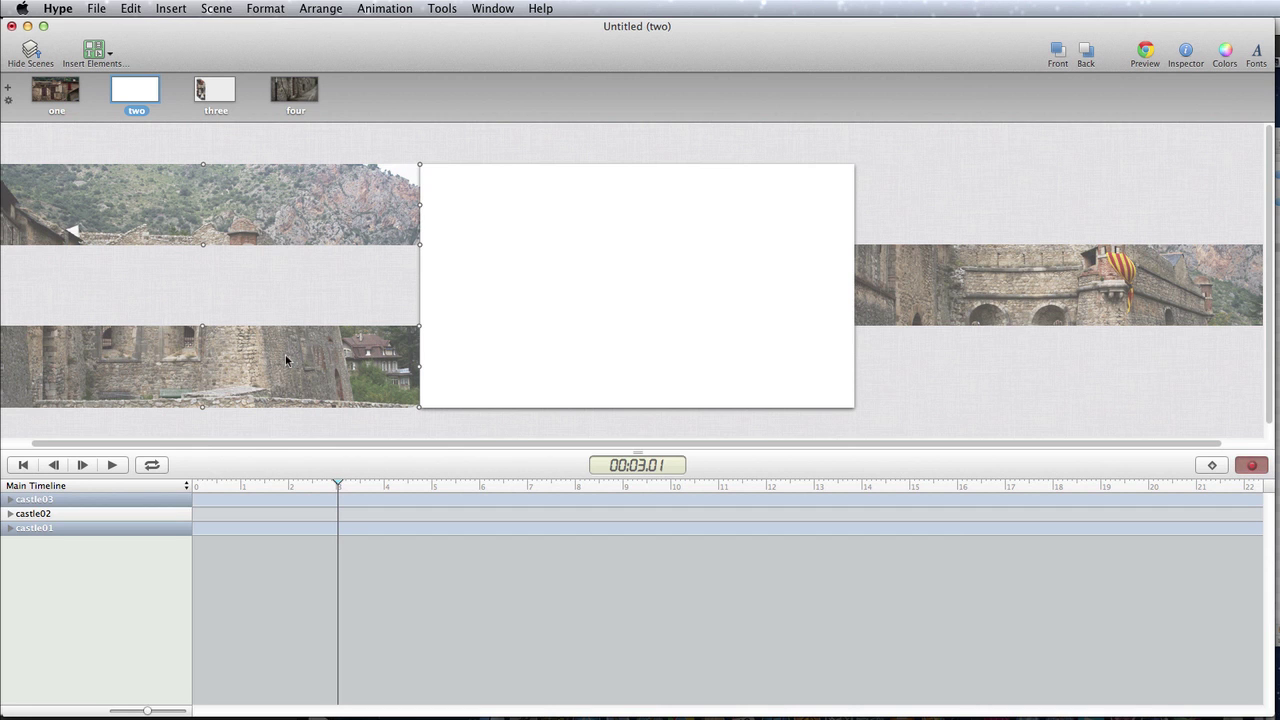
pyautogui.moveTo(285, 355); pyautogui.dragTo(717, 383)
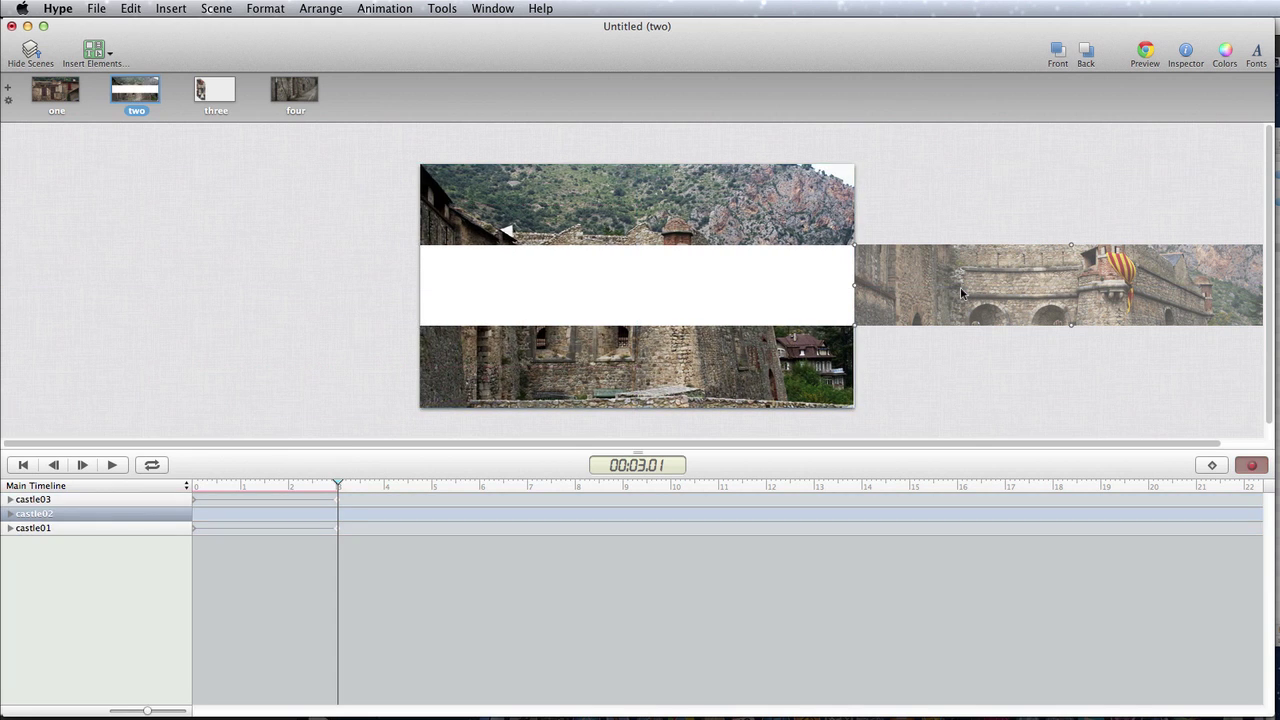
pyautogui.moveTo(961, 293); pyautogui.dragTo(612, 309)
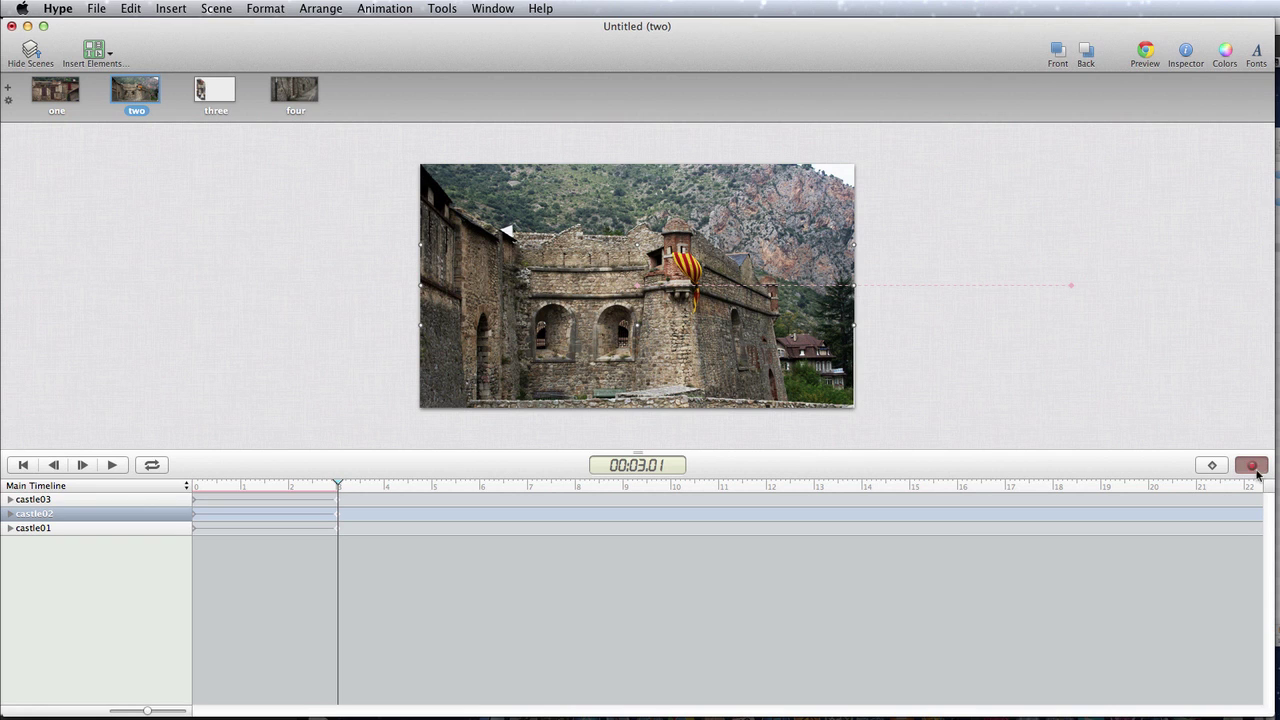
pyautogui.click(1251, 466)
pyautogui.click(215, 91)
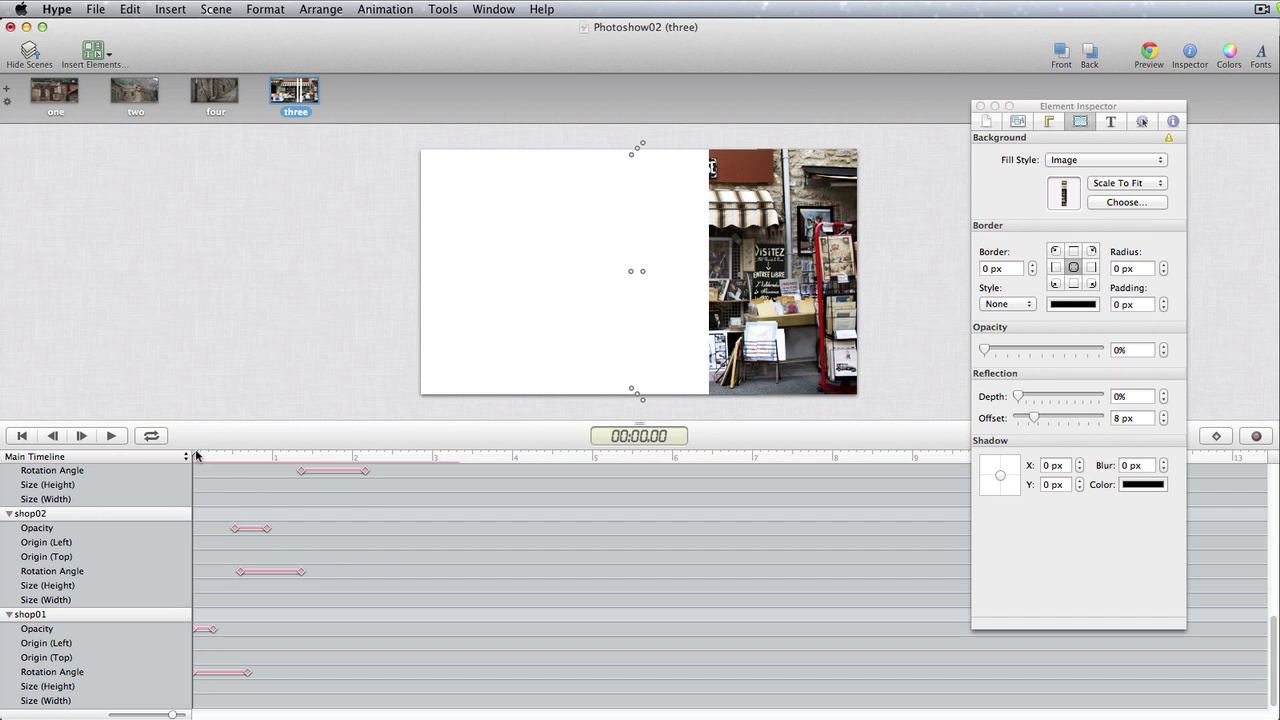
# Scrub scene three's timeline to preview the shop strips fading and rotating into place.
pyautogui.moveTo(195, 455); pyautogui.dragTo(248, 488)
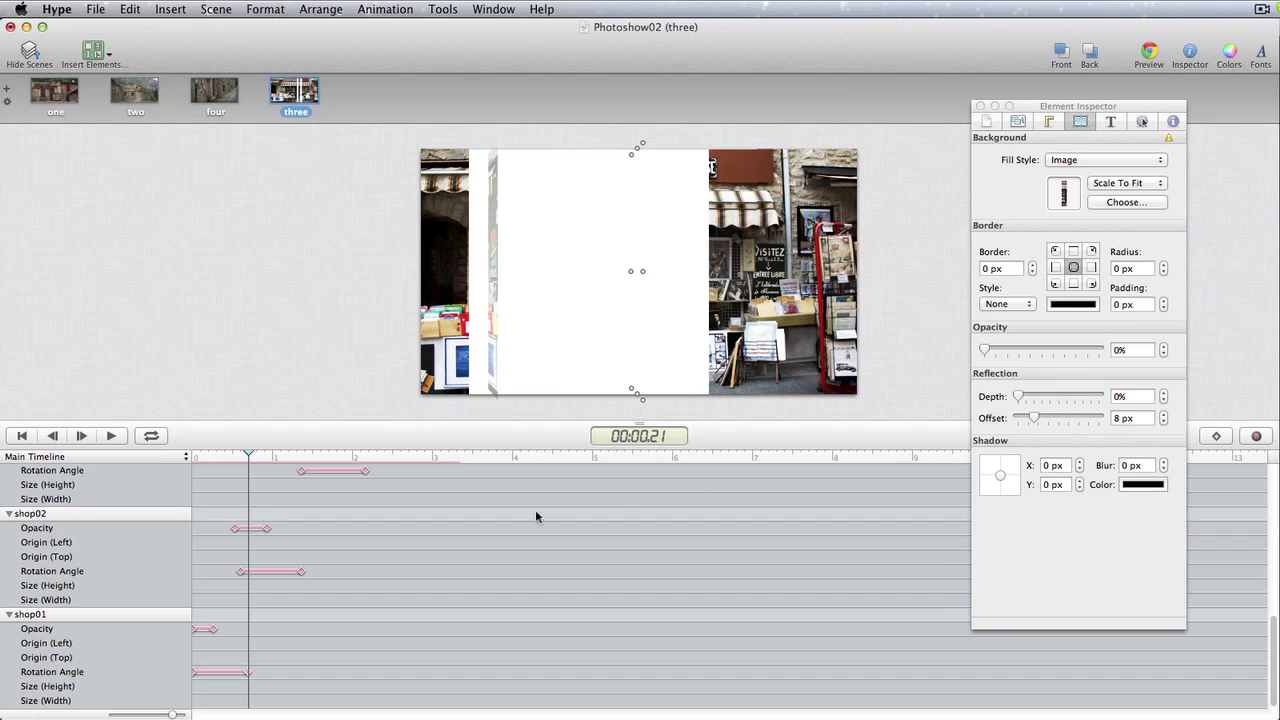
# Check shop01's opacity fade keyframes at the start and at 0.06 seconds.
pyautogui.click(213, 629)
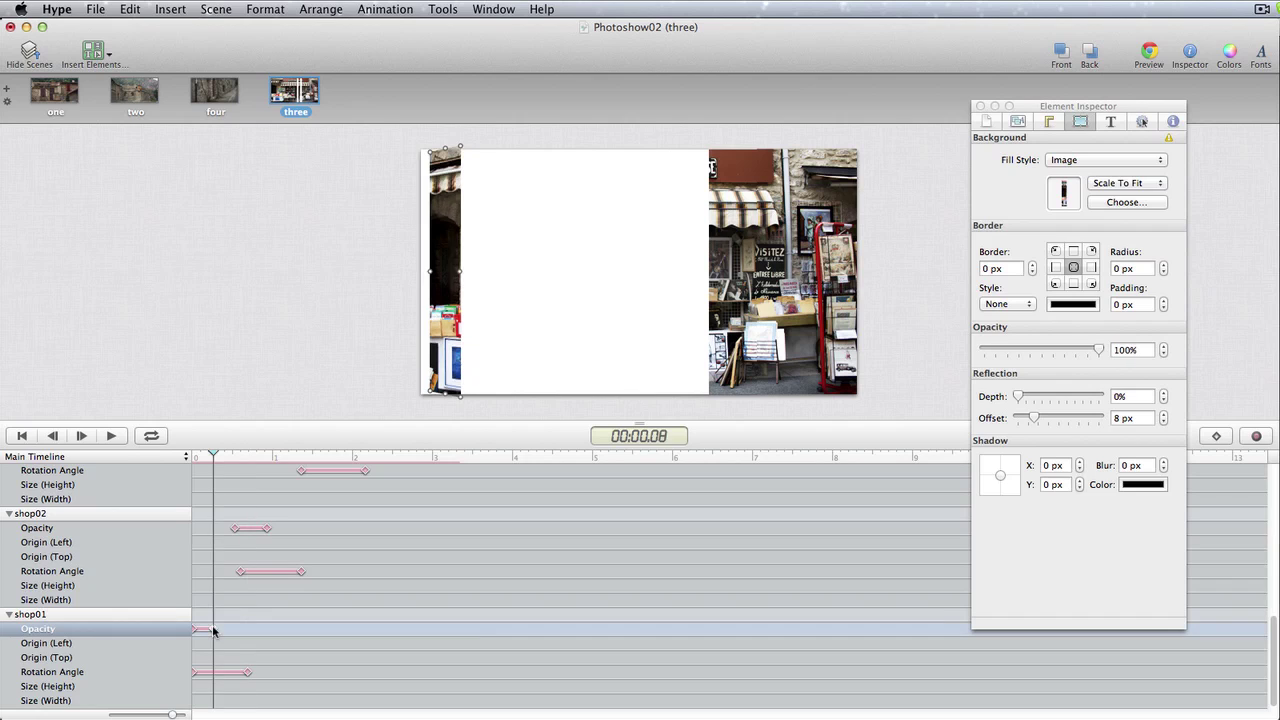
pyautogui.click(193, 633)
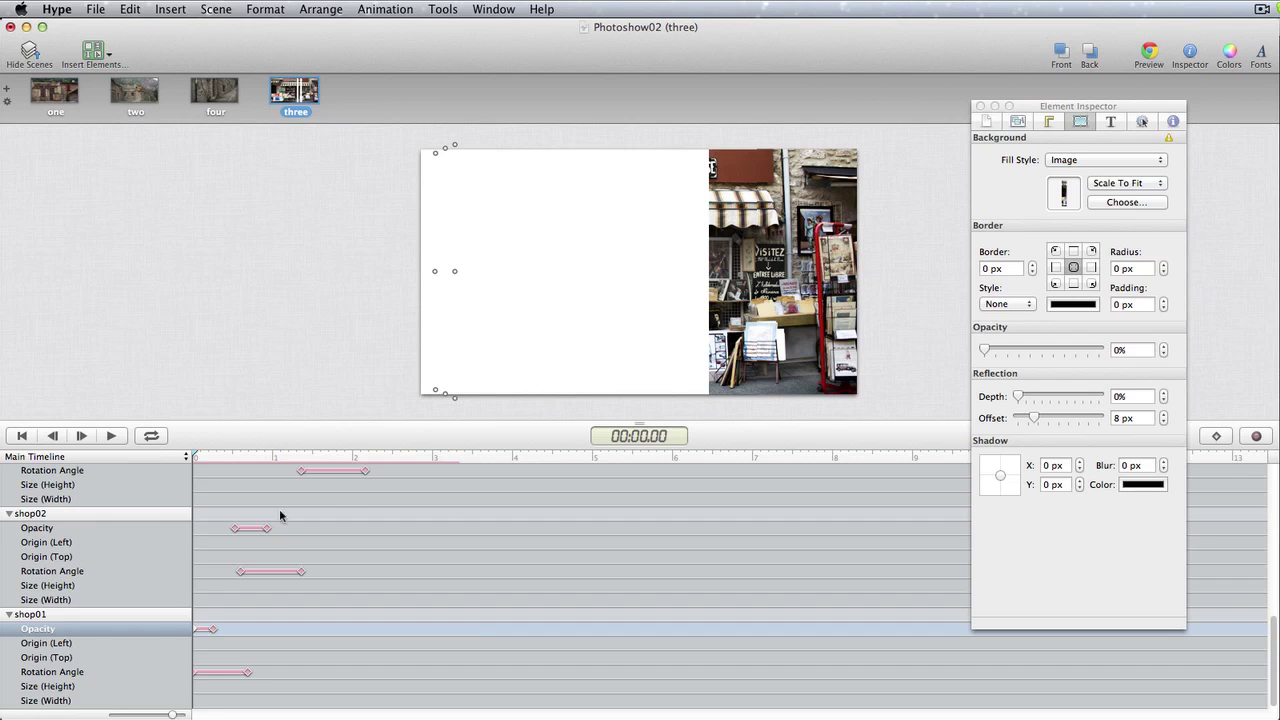
pyautogui.click(207, 601)
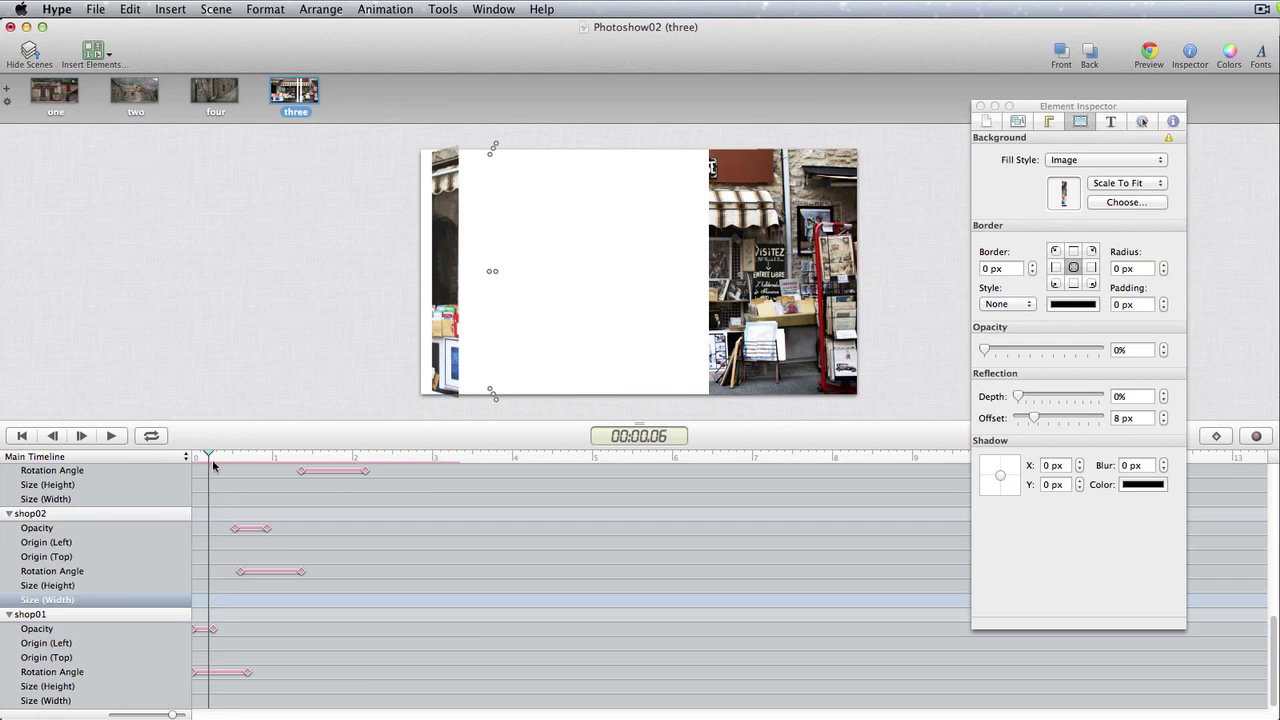
pyautogui.moveTo(210, 456); pyautogui.dragTo(185, 456)
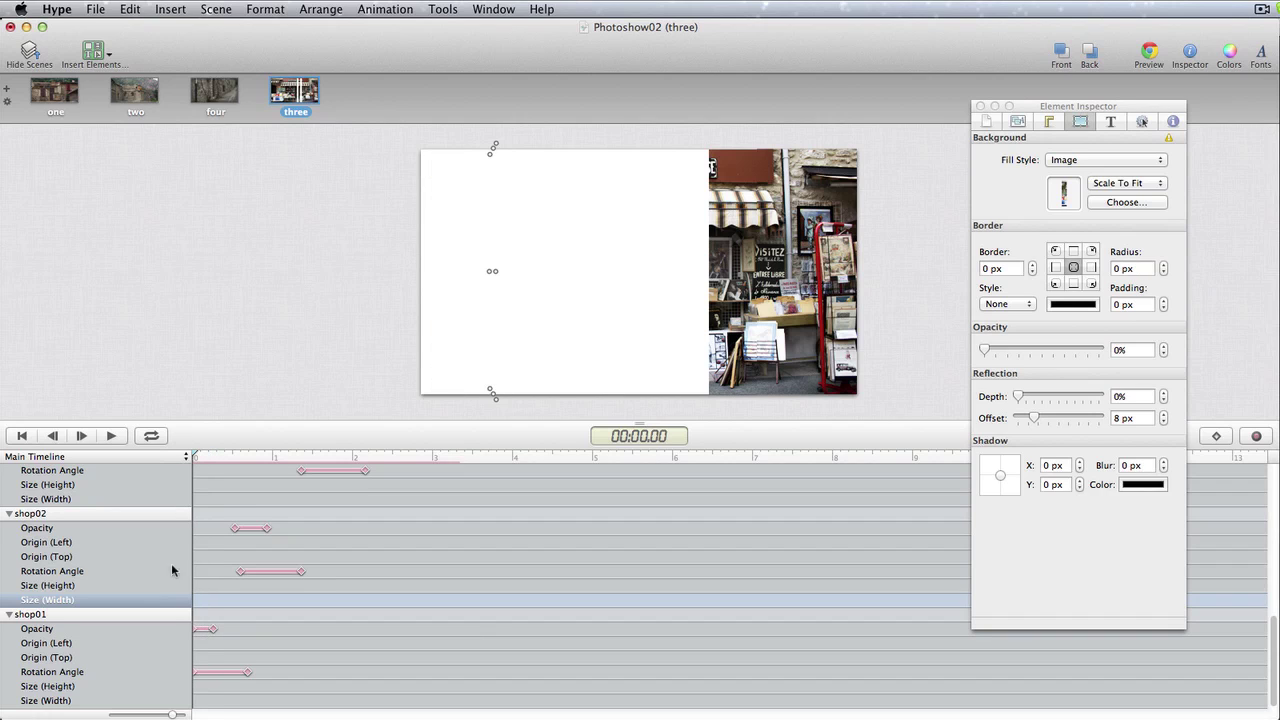
# Show shop01's rotation in the Metrics Inspector and scrub through its −44° Y-axis turn.
pyautogui.click(196, 675)
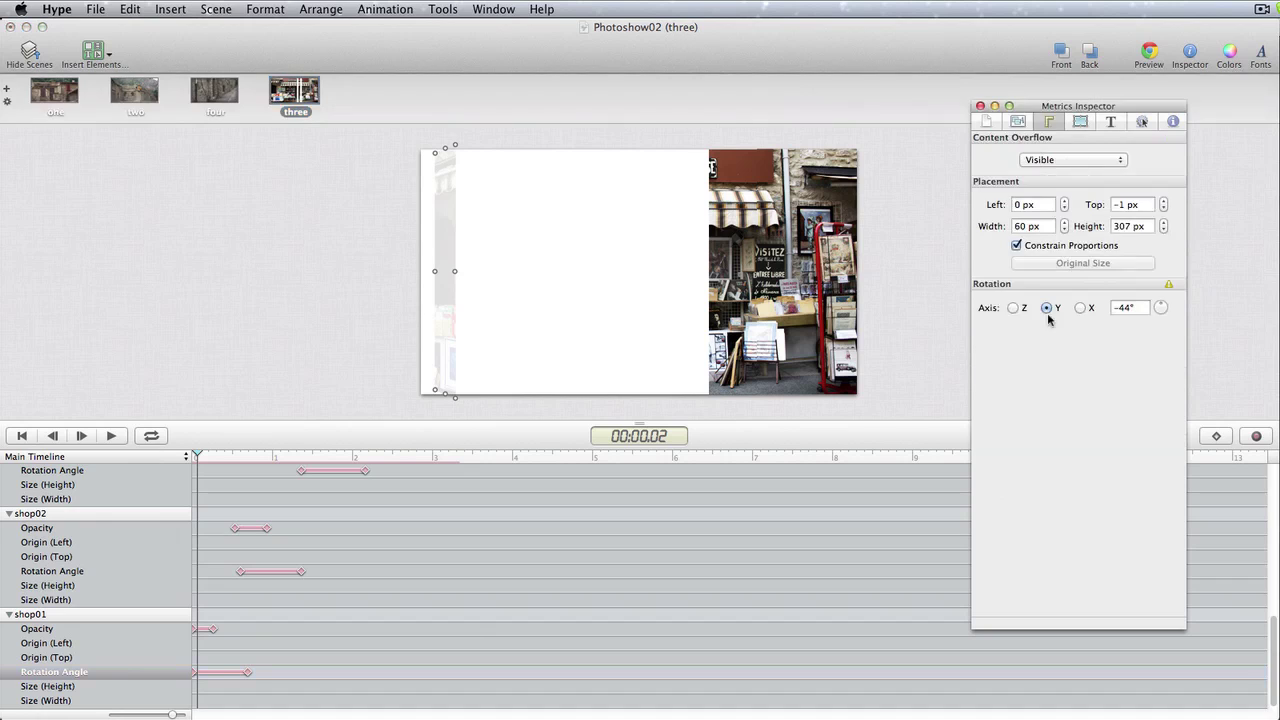
pyautogui.press('super+3')
pyautogui.moveTo(218, 457); pyautogui.dragTo(453, 540)
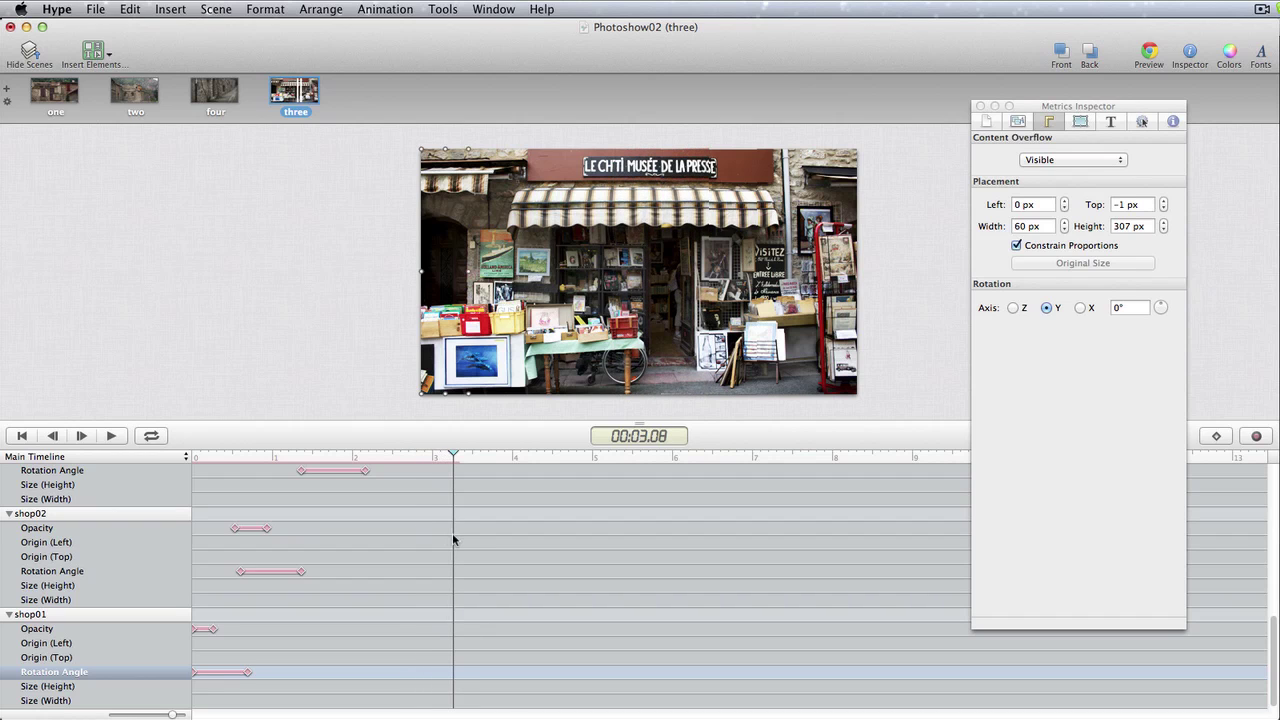
# Scroll to shop06 and view its −90° Y-axis rotation keyframe at 2.25 seconds.
pyautogui.scroll(10, 453, 540)
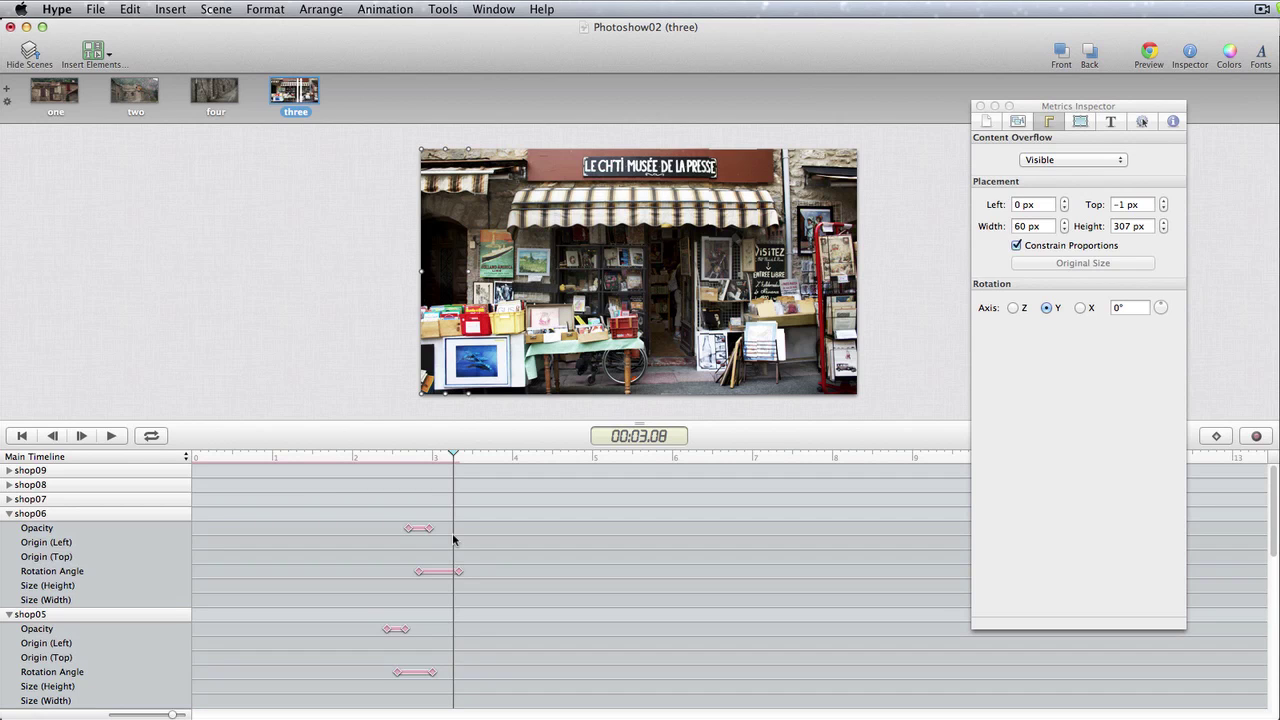
pyautogui.click(418, 571)
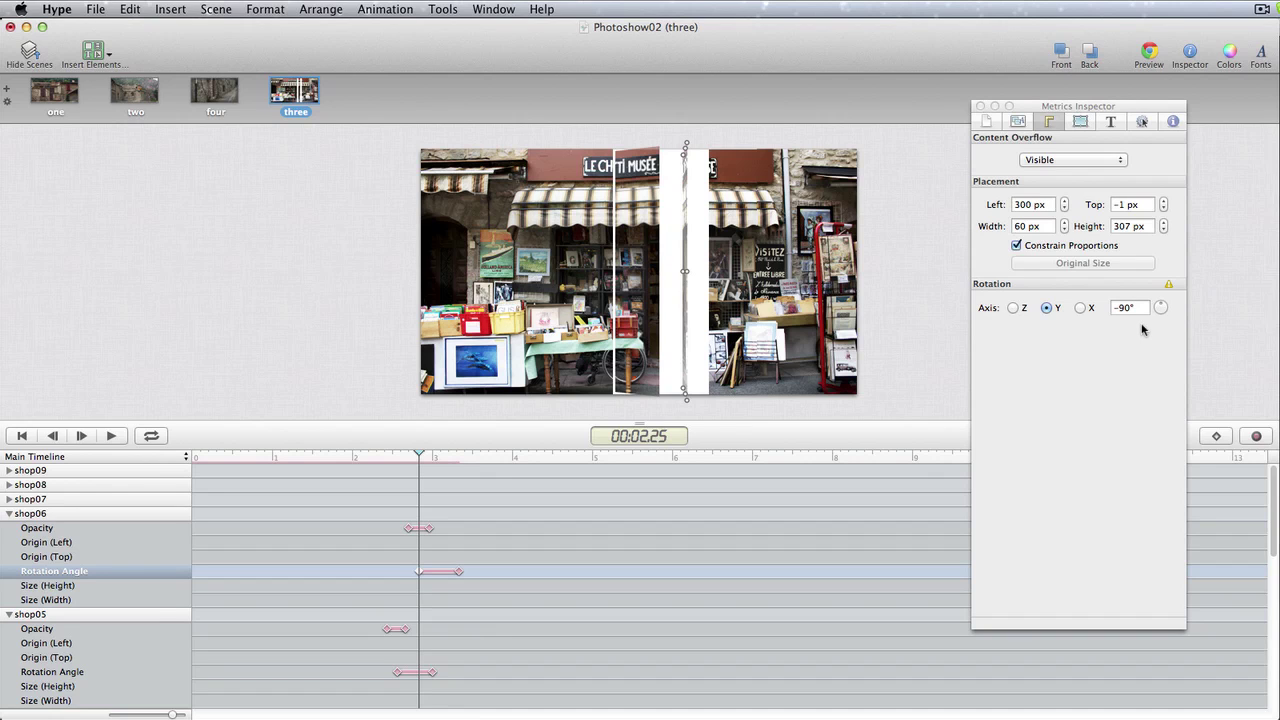